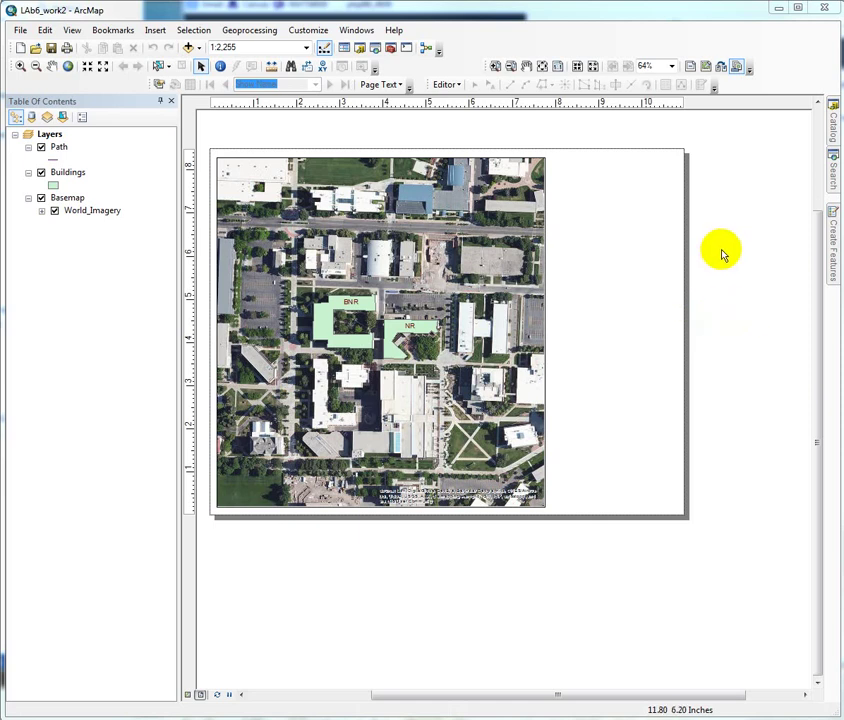
- Click around the layout, then open and dismiss the File and customization menus without changes
left_click(379, 321)
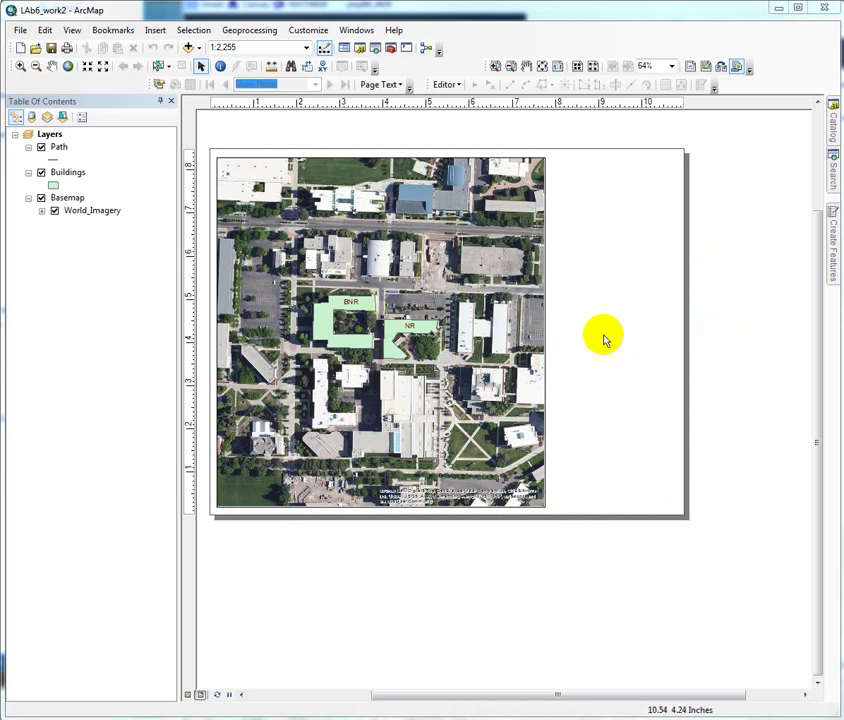
left_click(416, 382)
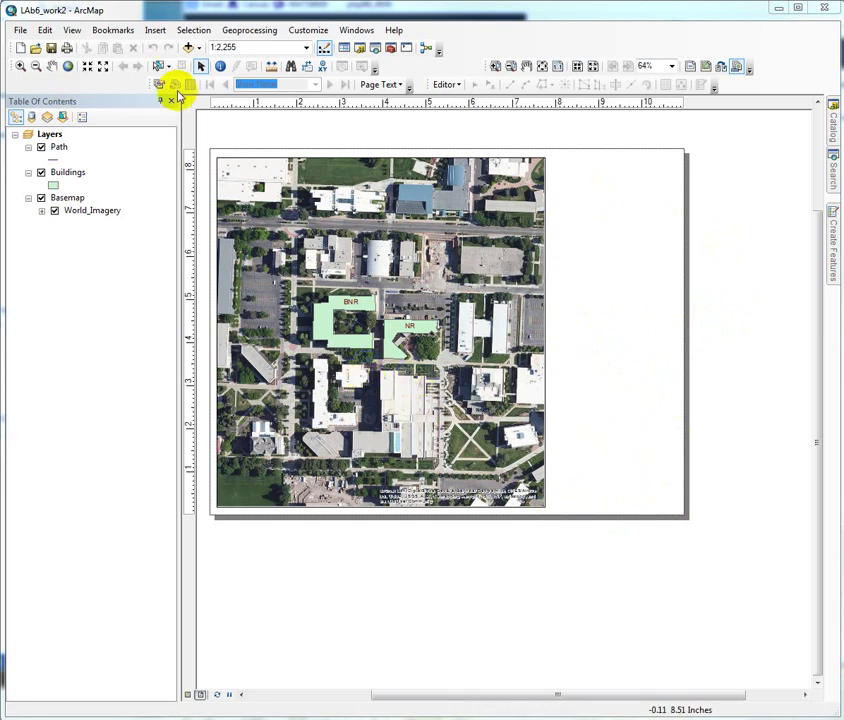
left_click(287, 193)
left_click(486, 381)
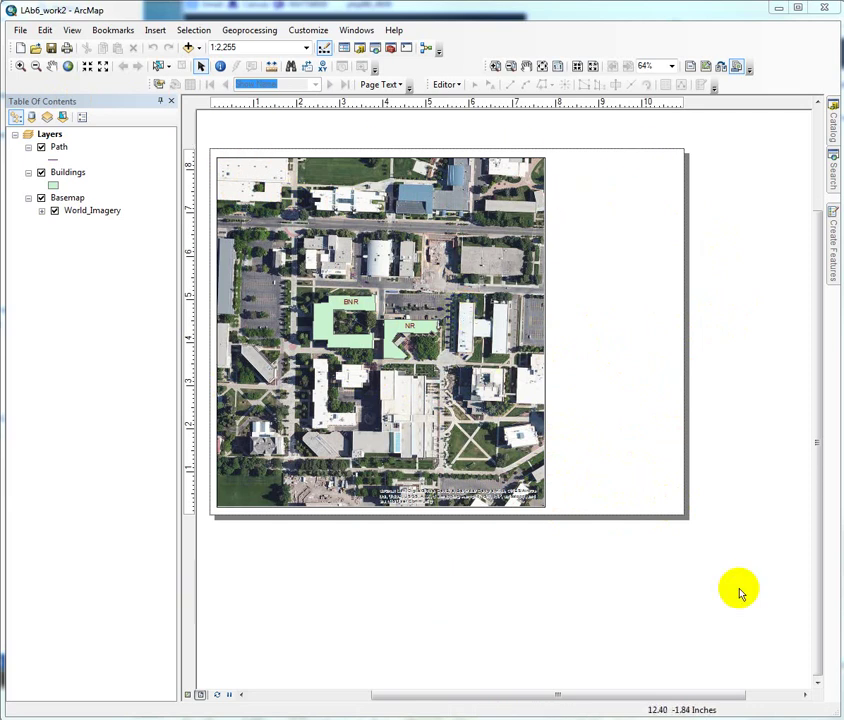
left_click(20, 29)
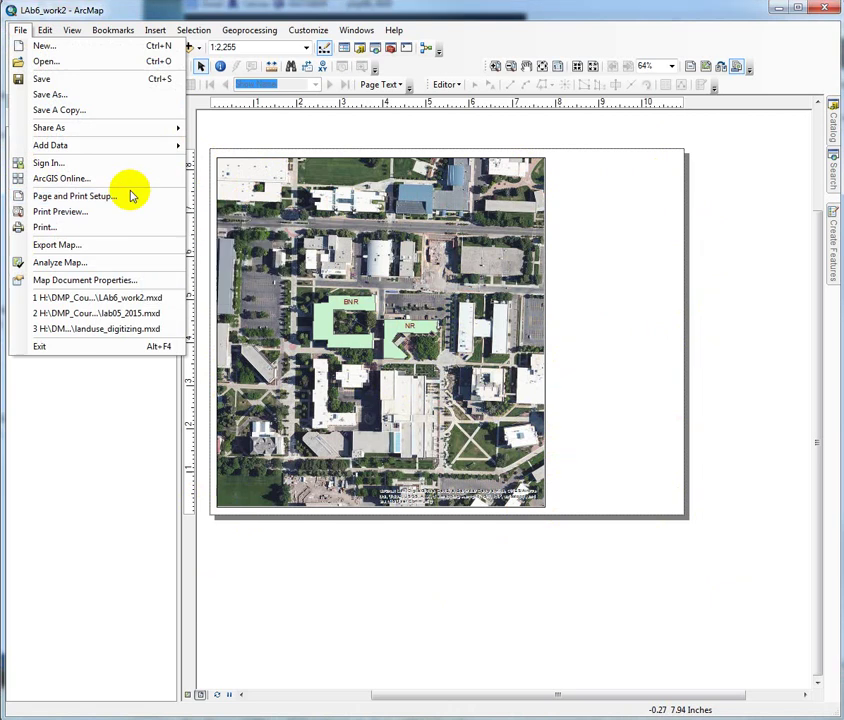
left_click(316, 24)
left_click(316, 20)
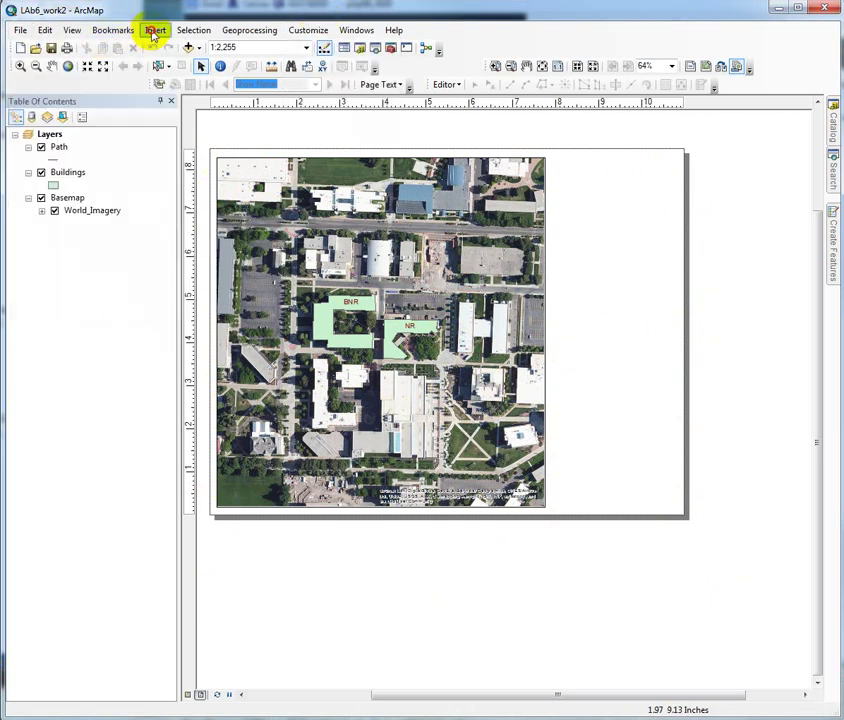
- Insert a new data frame, hide the Basemap imagery, and move the frame to the lower right
left_click(154, 30)
left_click(182, 48)
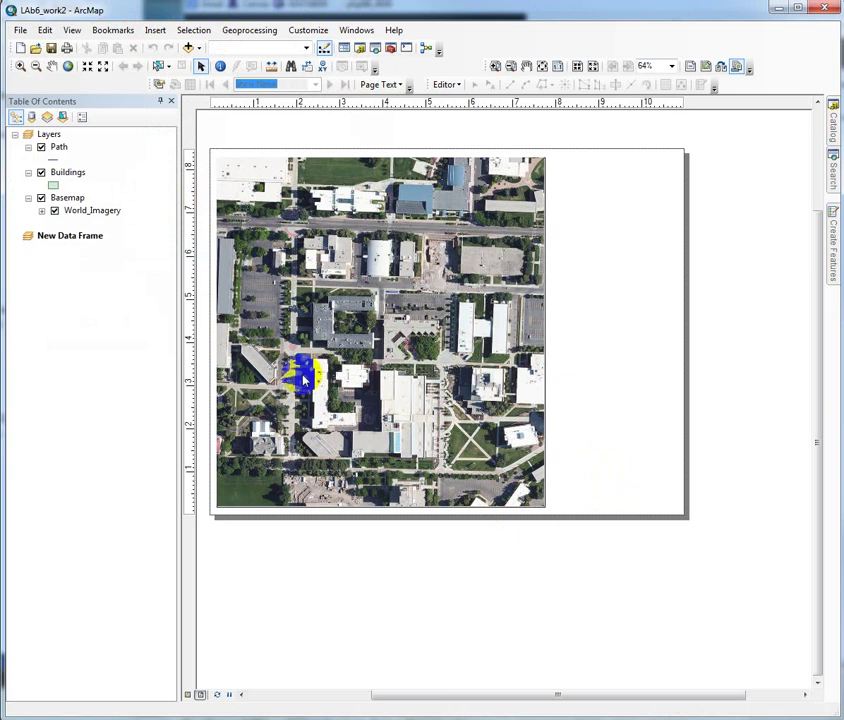
left_click(40, 198)
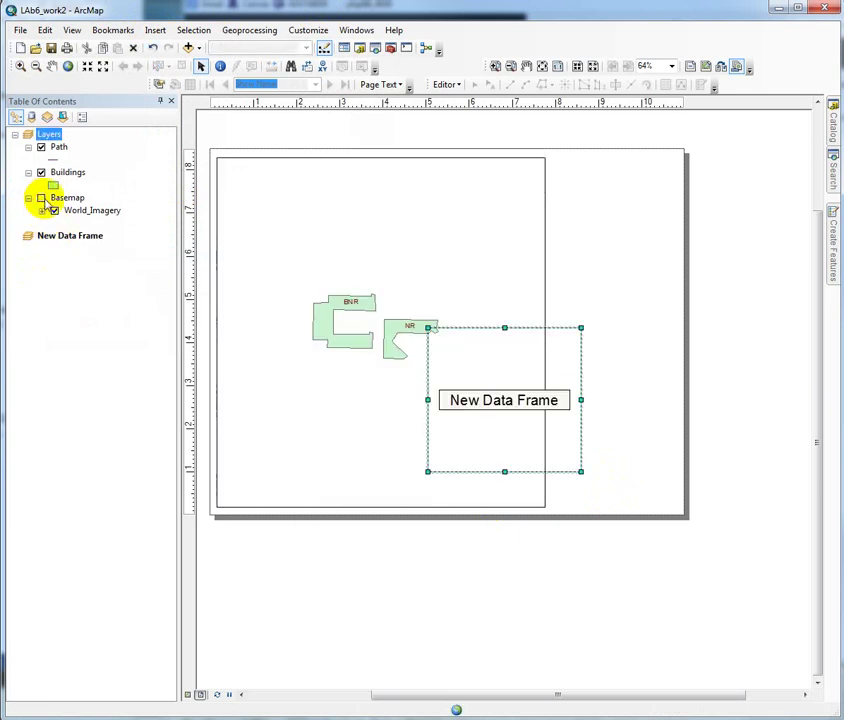
left_click_drag(470, 359, 551, 436)
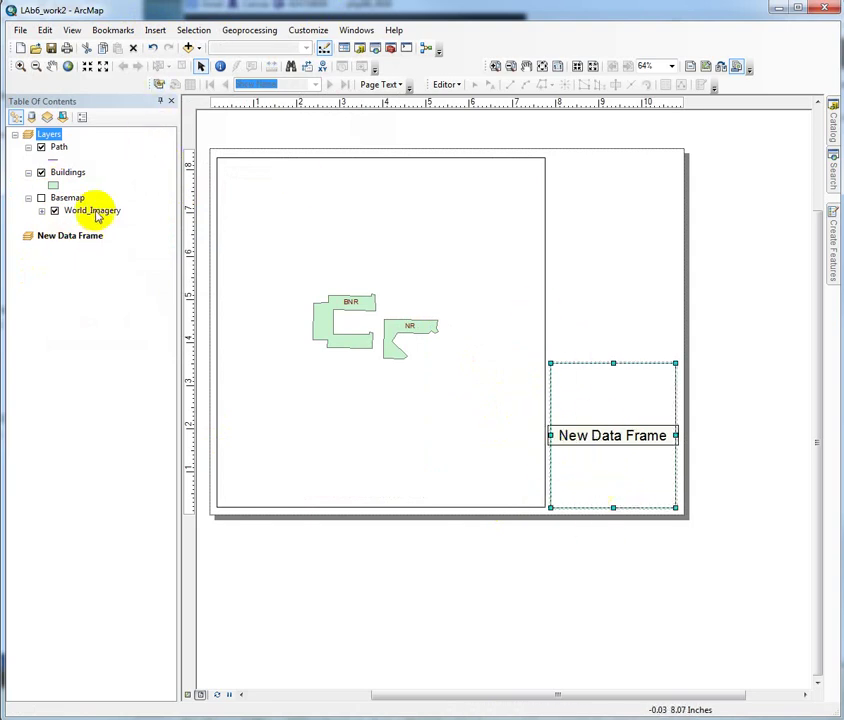
- Add the Streets basemap (World_Street_Map) to New Data Frame
left_click(198, 48)
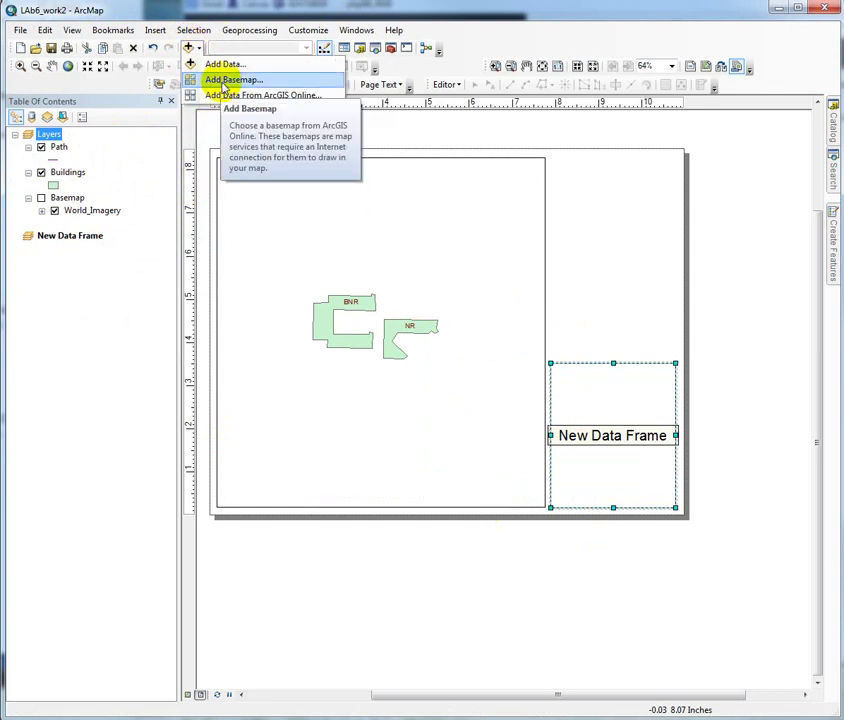
left_click(220, 80)
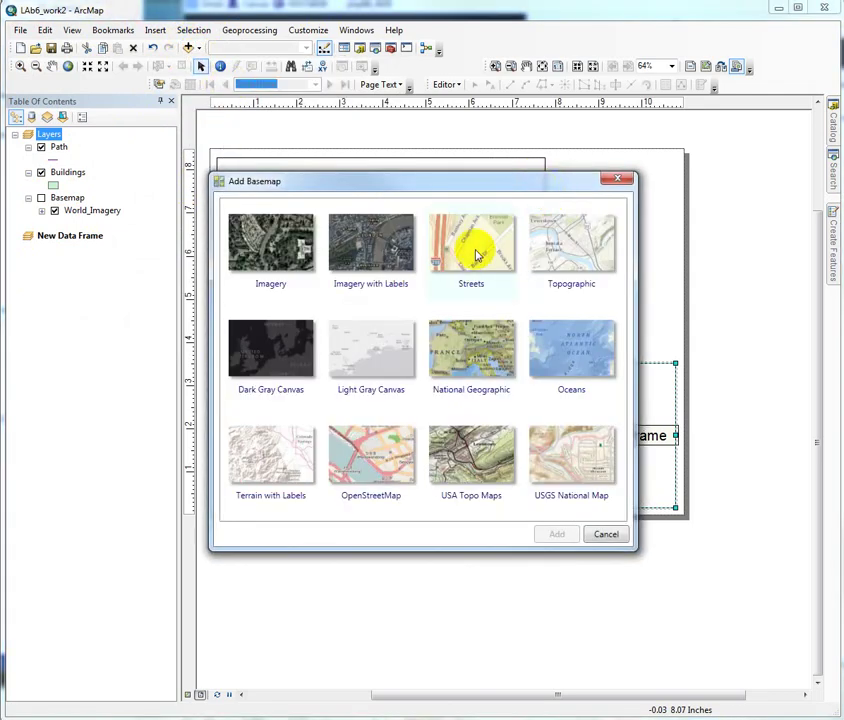
left_click(477, 256)
left_click(557, 535)
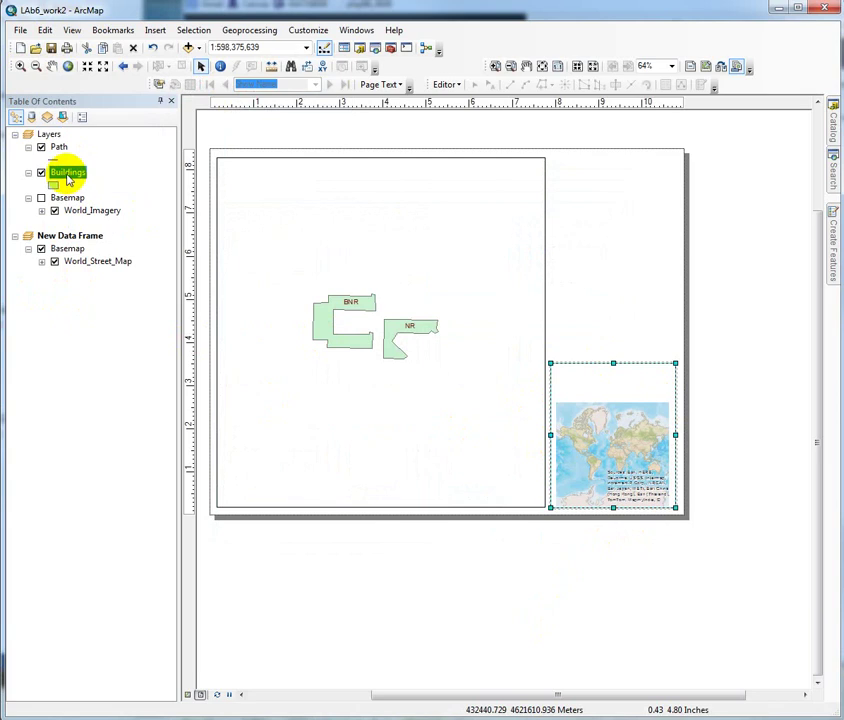
- Copy the Buildings layer into New Data Frame and zoom the inset to it, about 1:3,340
left_click_drag(67, 177, 57, 246)
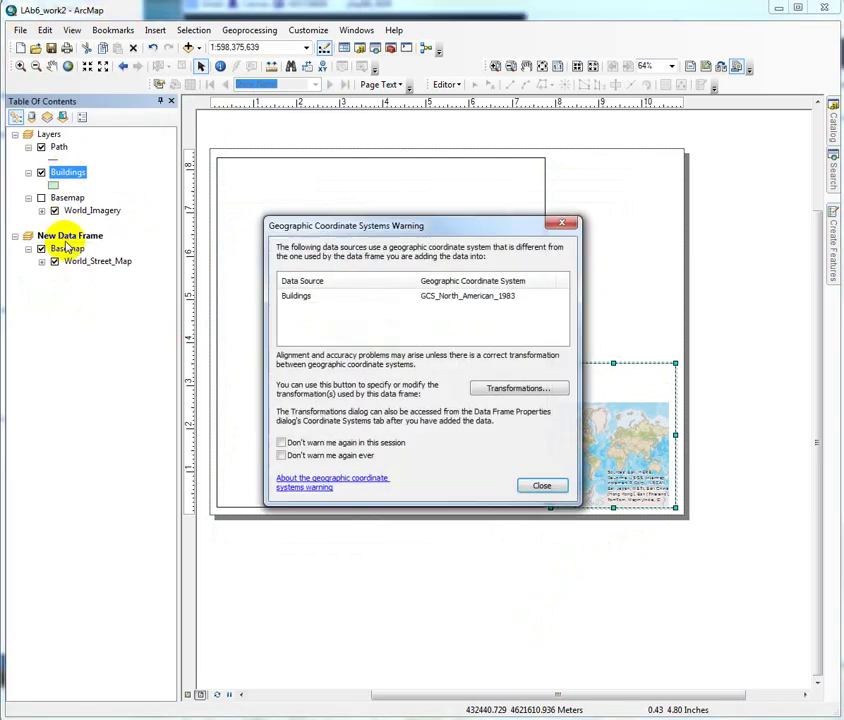
left_click(541, 486)
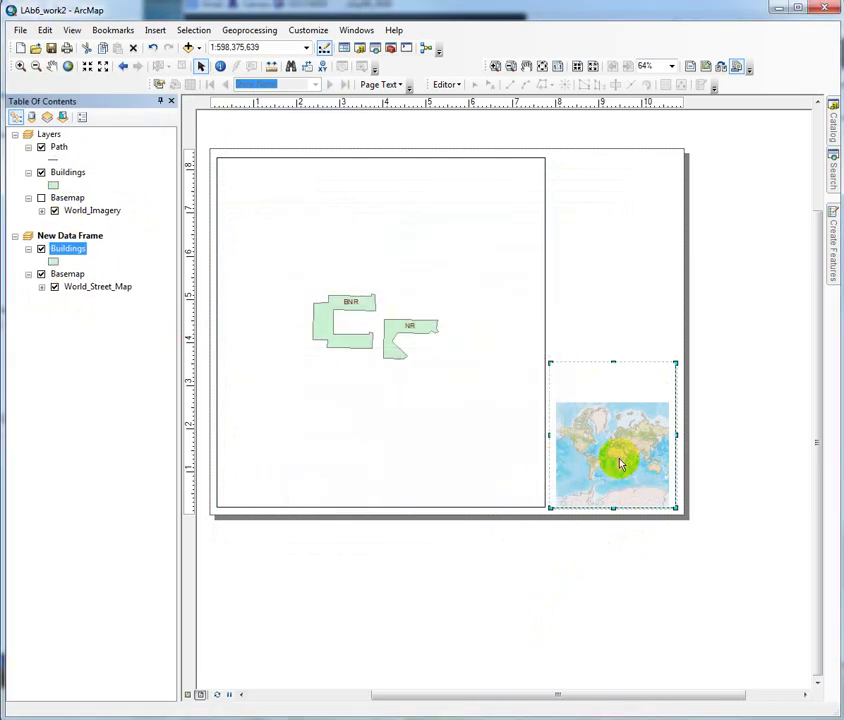
right_click(64, 249)
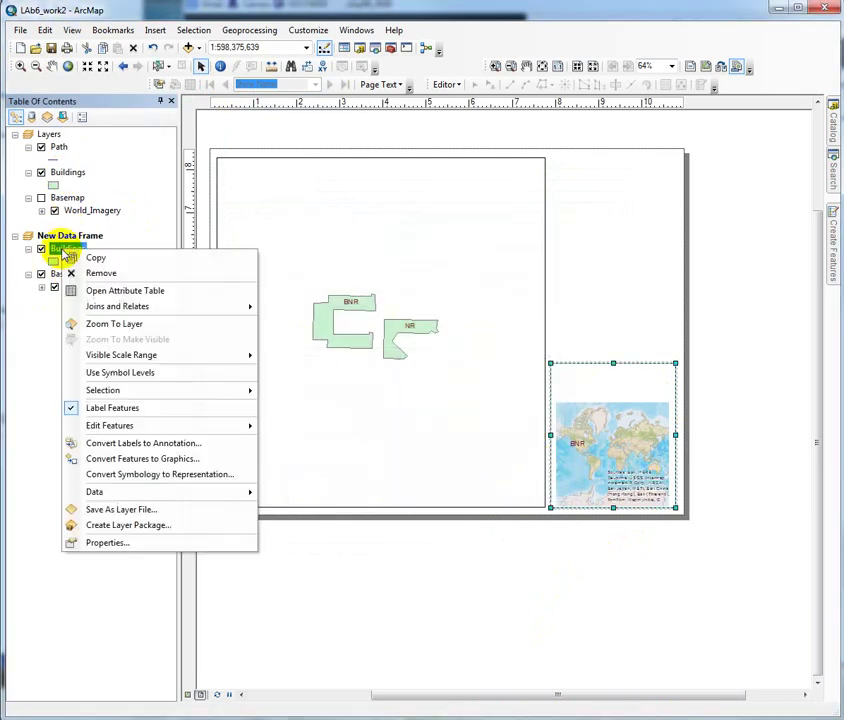
left_click(125, 325)
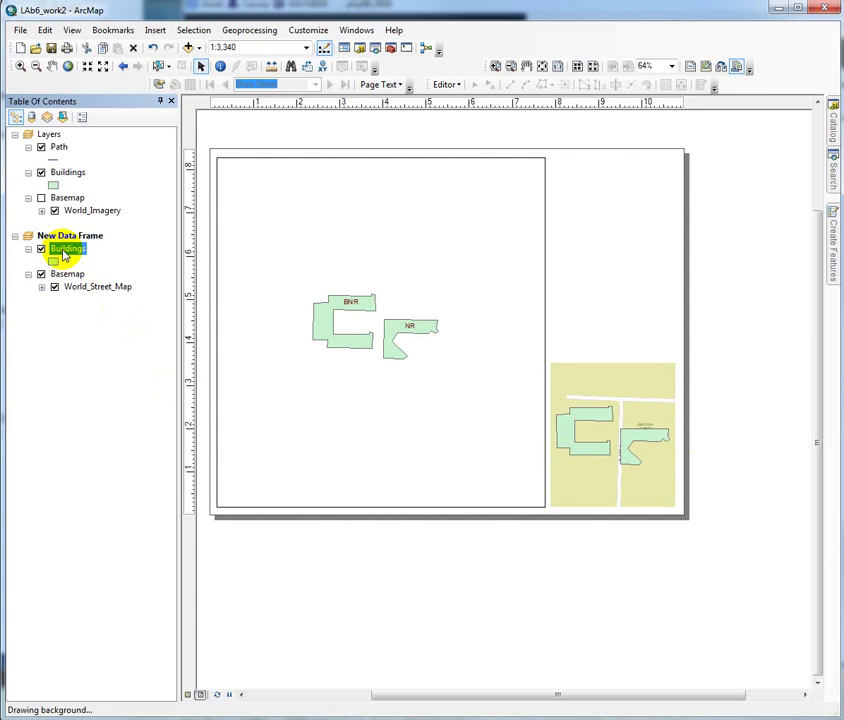
left_click(36, 66)
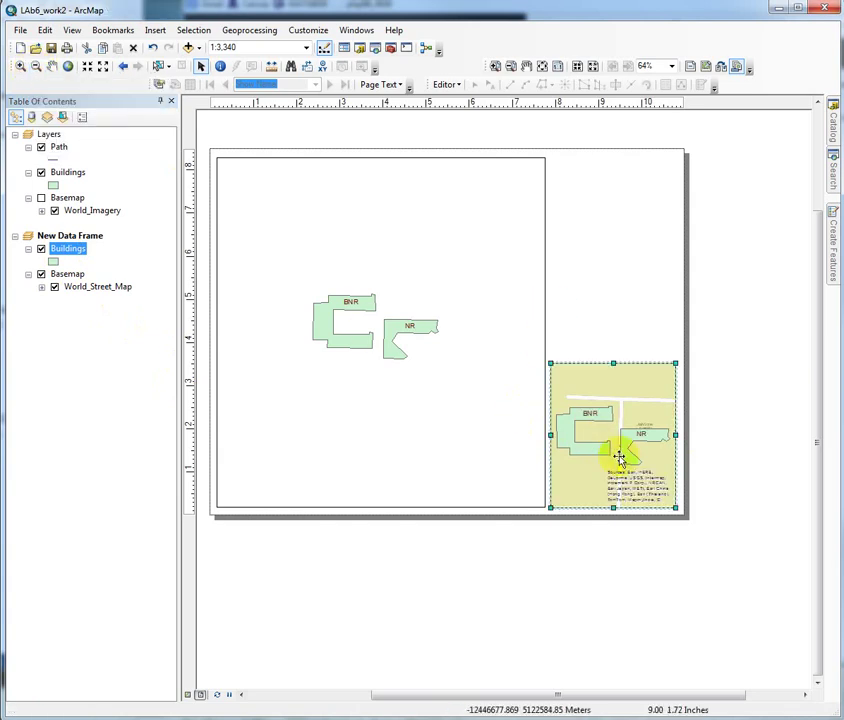
- Zoom the inset out step by step to about 1:1,946,590, showing northern Utah around Logan
left_click(36, 66)
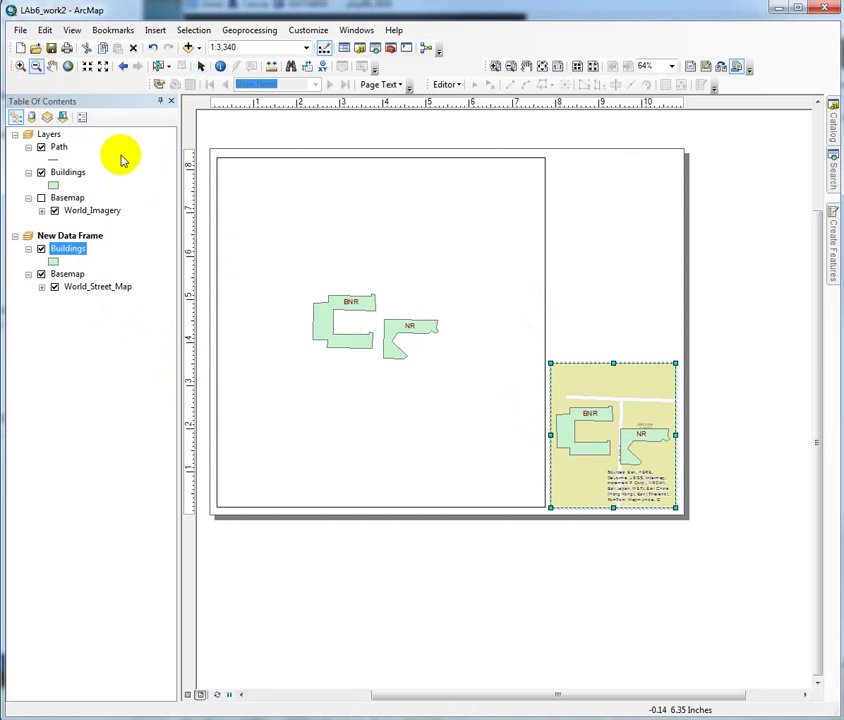
left_click_drag(605, 431, 628, 450)
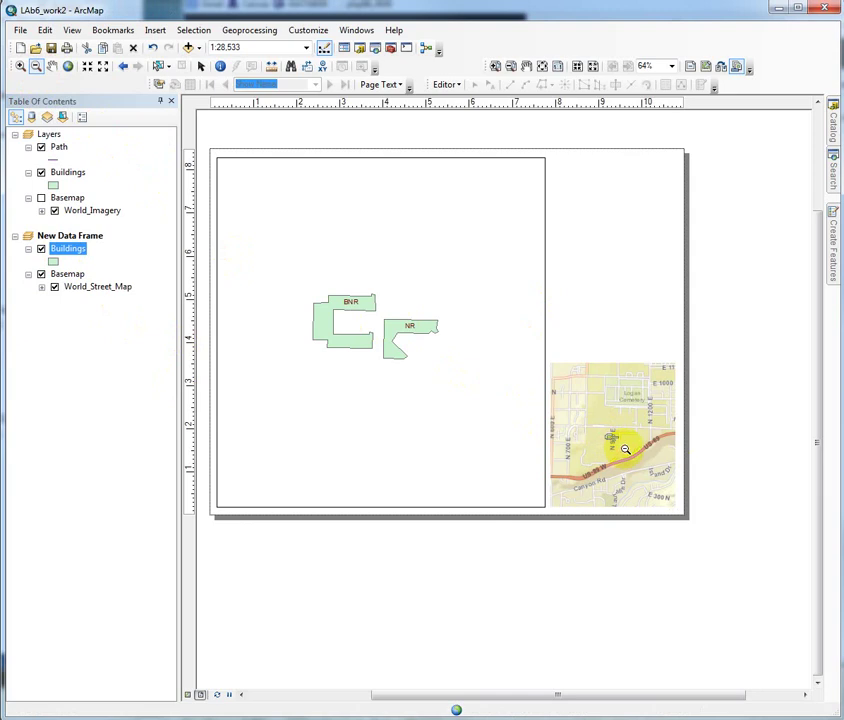
left_click(598, 424)
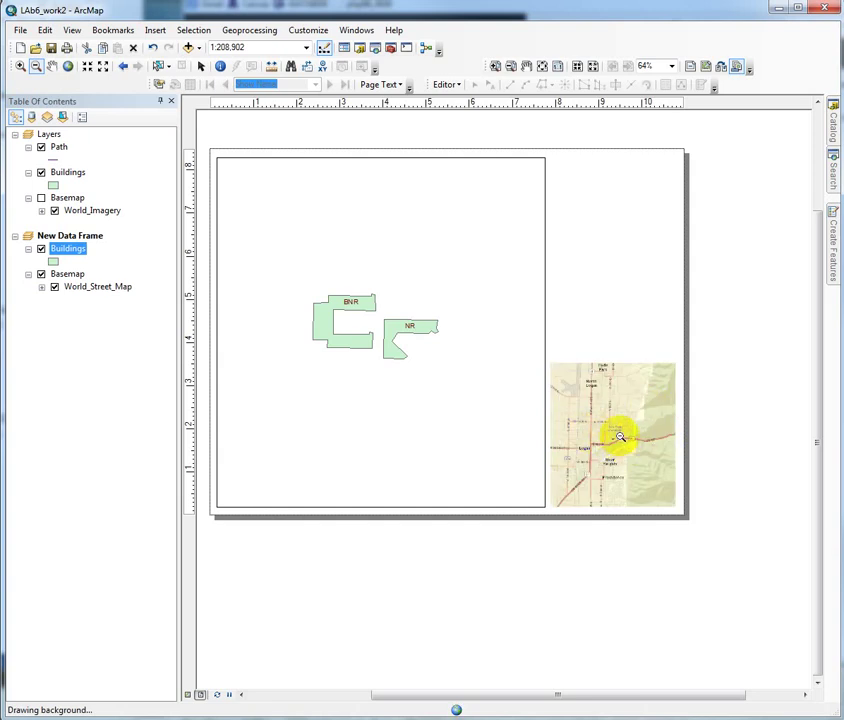
left_click(617, 428)
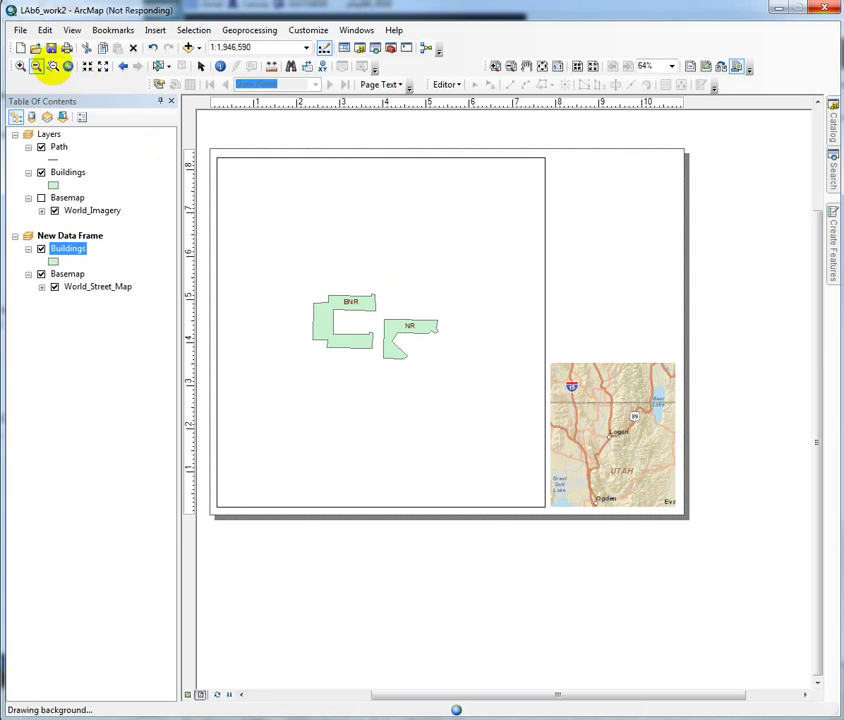
left_click(51, 66)
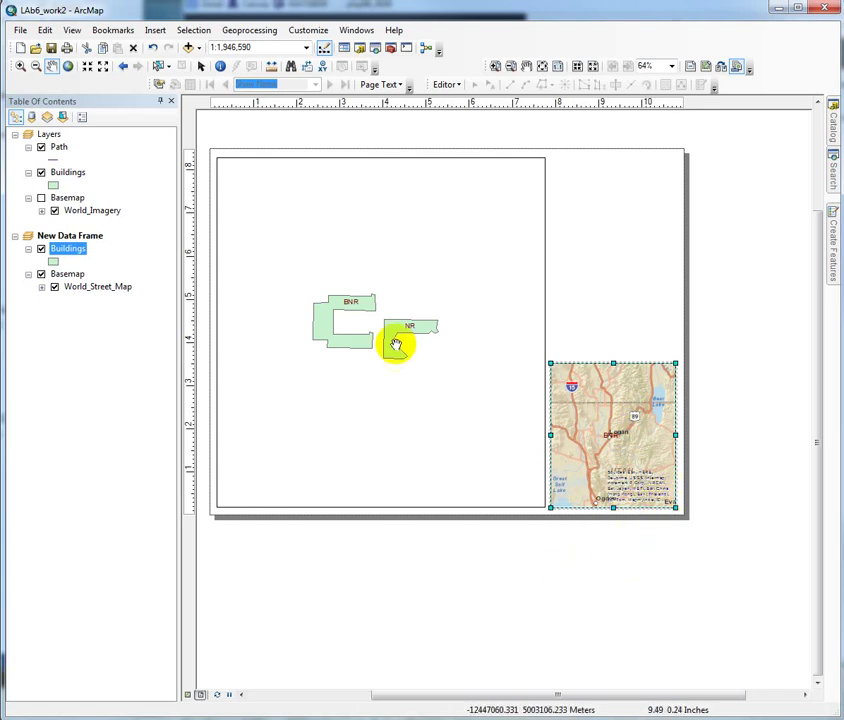
- Place the Service Layer Credits text below the inset and remove Buildings from New Data Frame
left_click(155, 30)
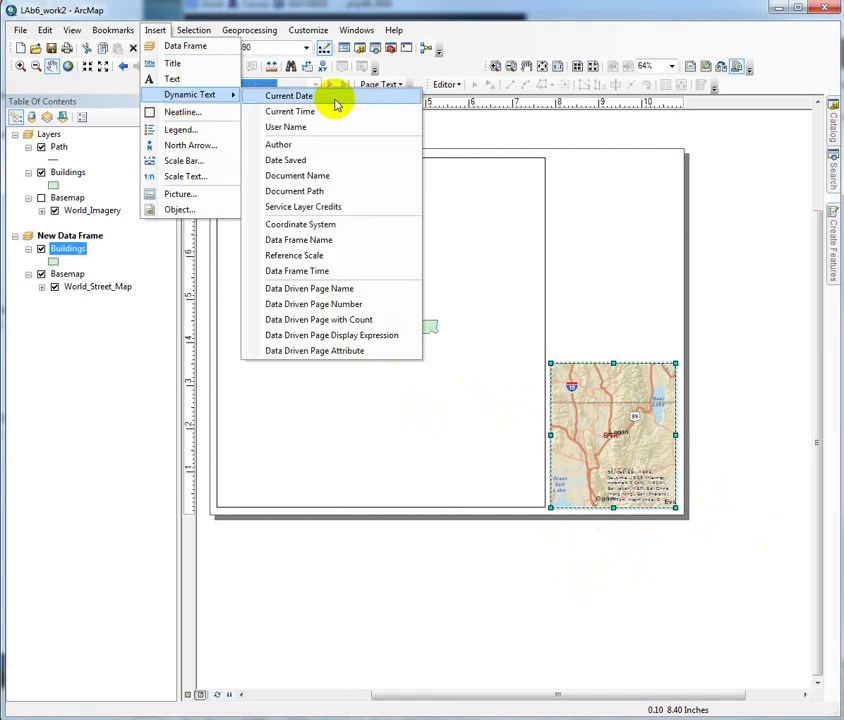
left_click(333, 244)
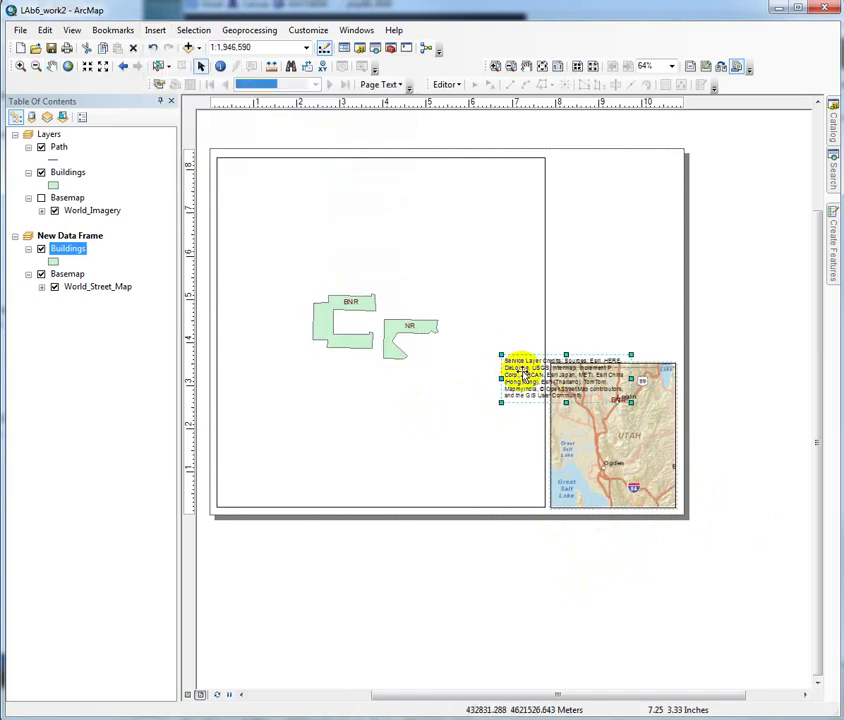
left_click_drag(522, 362, 645, 566)
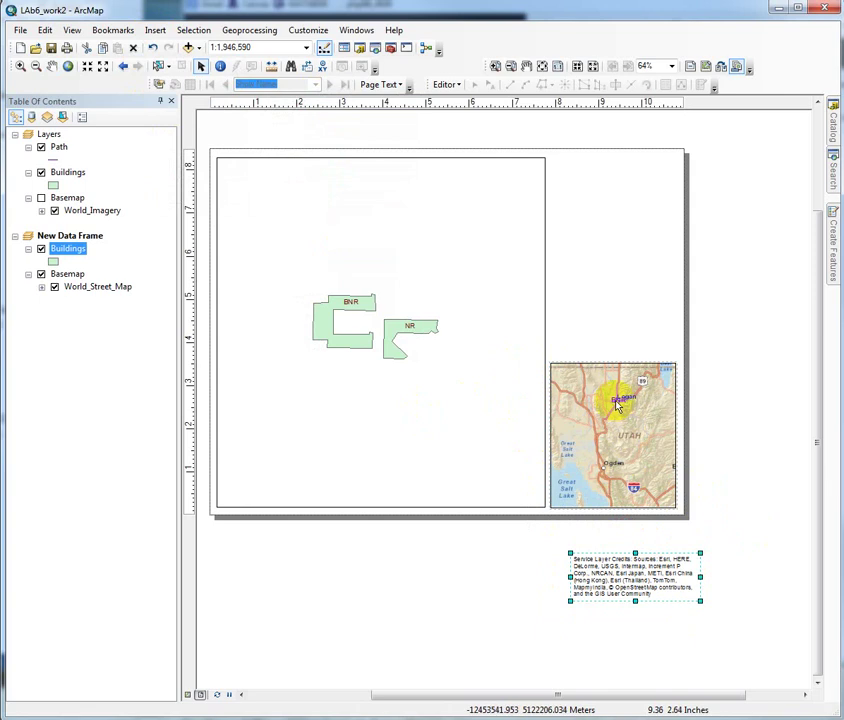
right_click(59, 253)
left_click(108, 270)
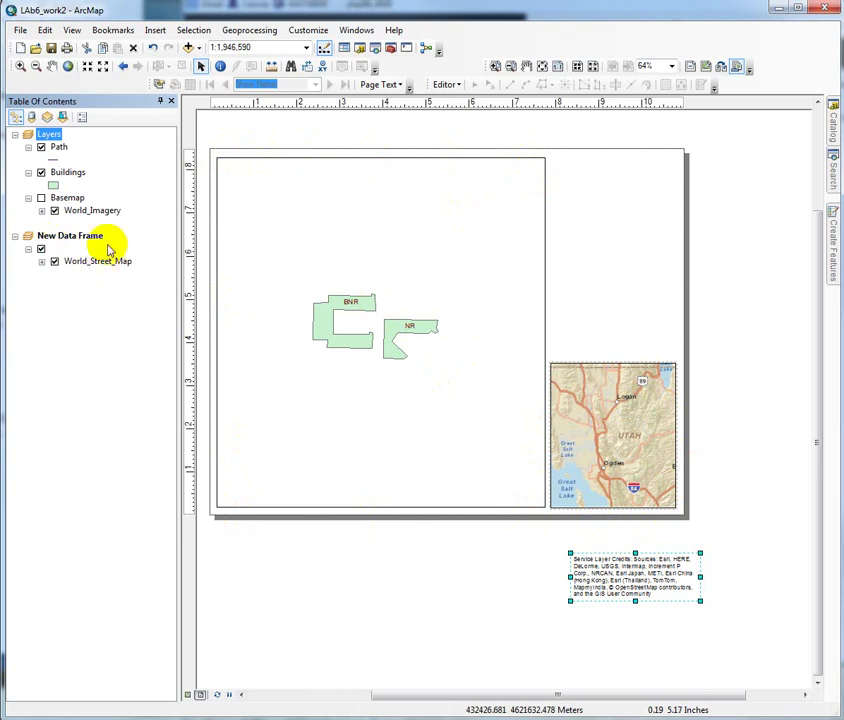
- Add an extent indicator for the Layers frame to the inset, with a dark red border
right_click(58, 241)
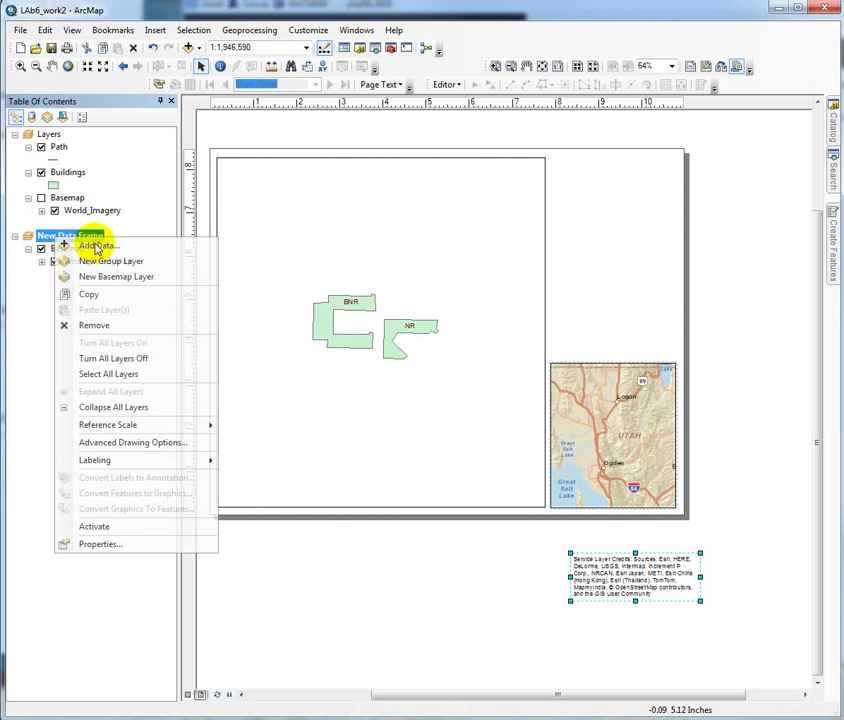
left_click(156, 544)
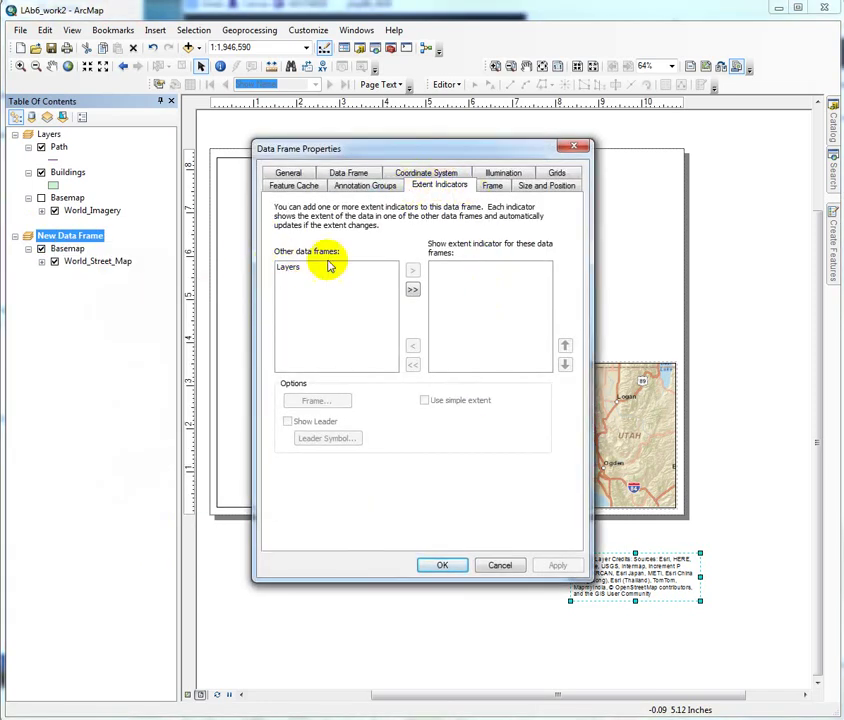
left_click(288, 268)
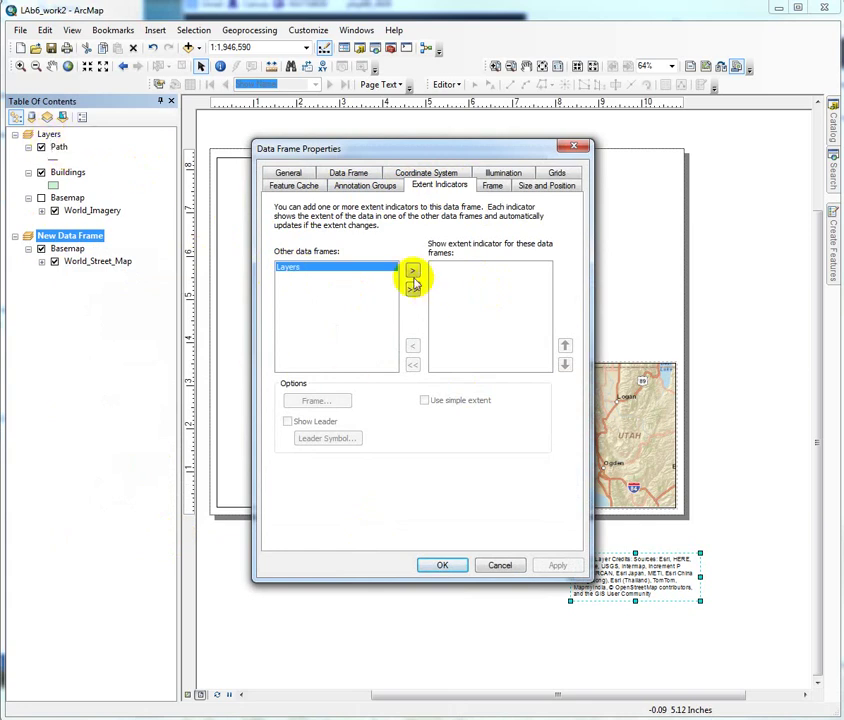
left_click(412, 270)
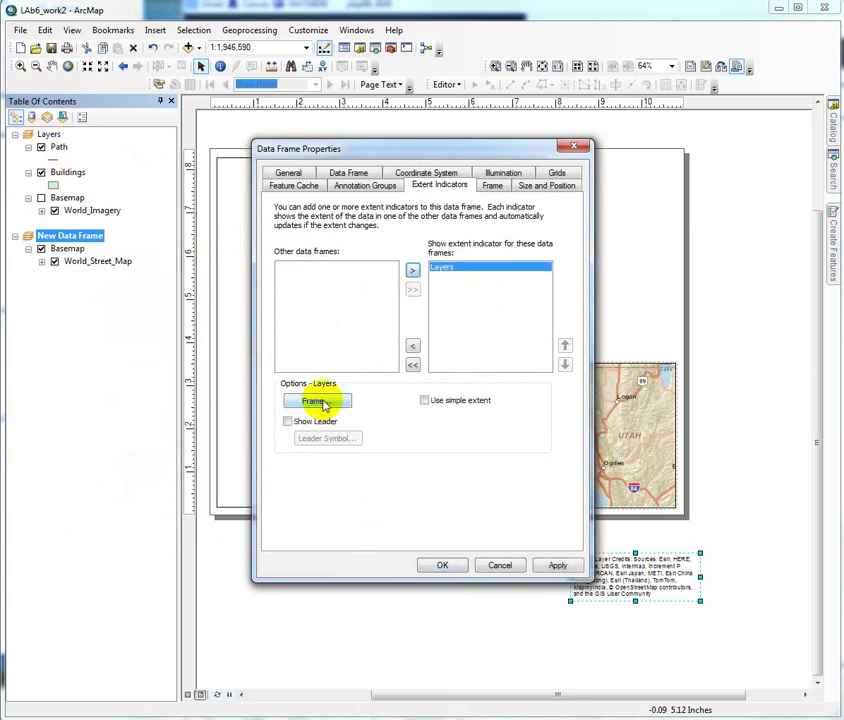
left_click(316, 402)
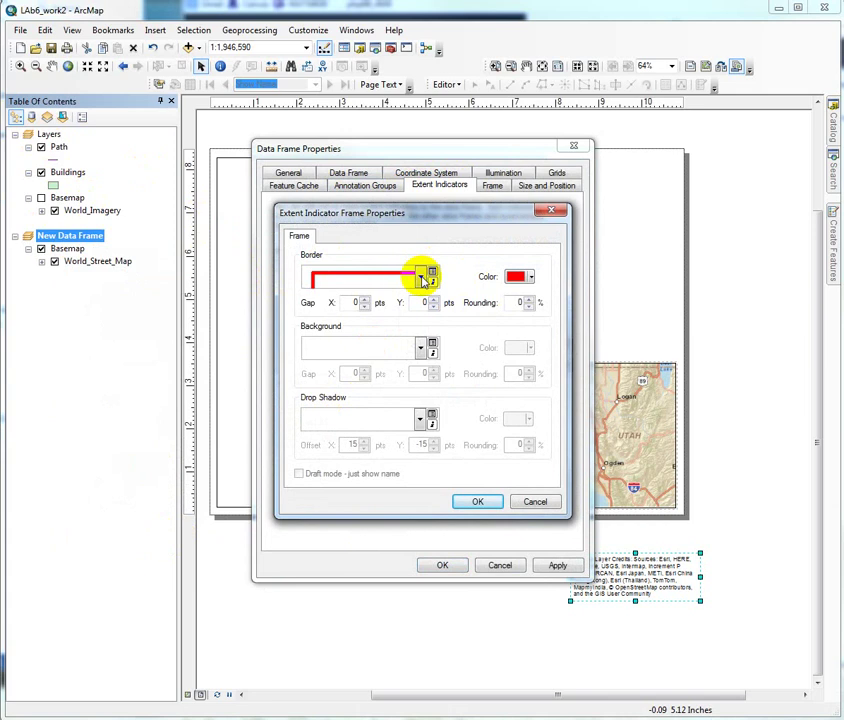
left_click(531, 277)
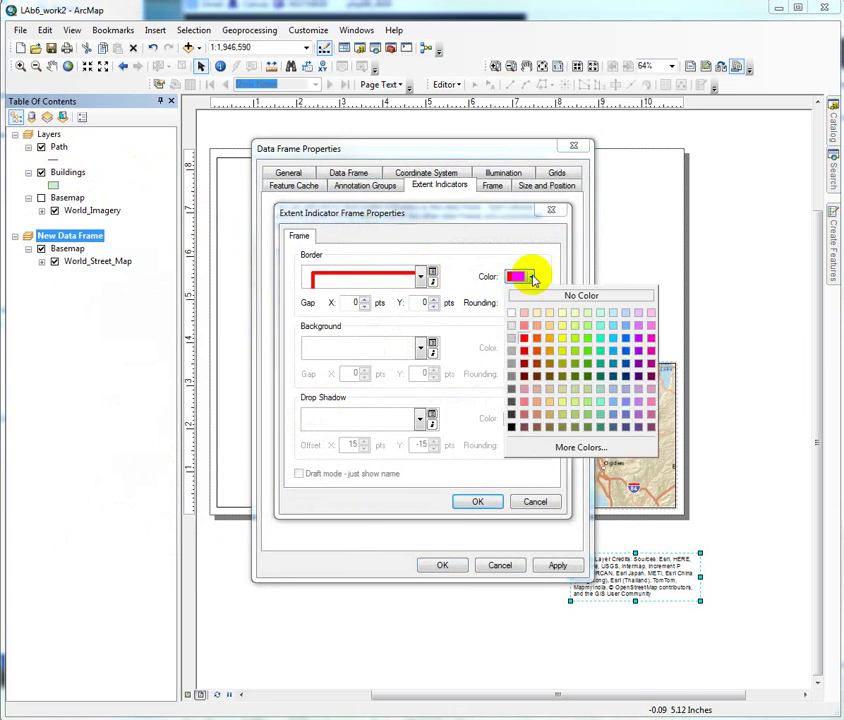
left_click(526, 381)
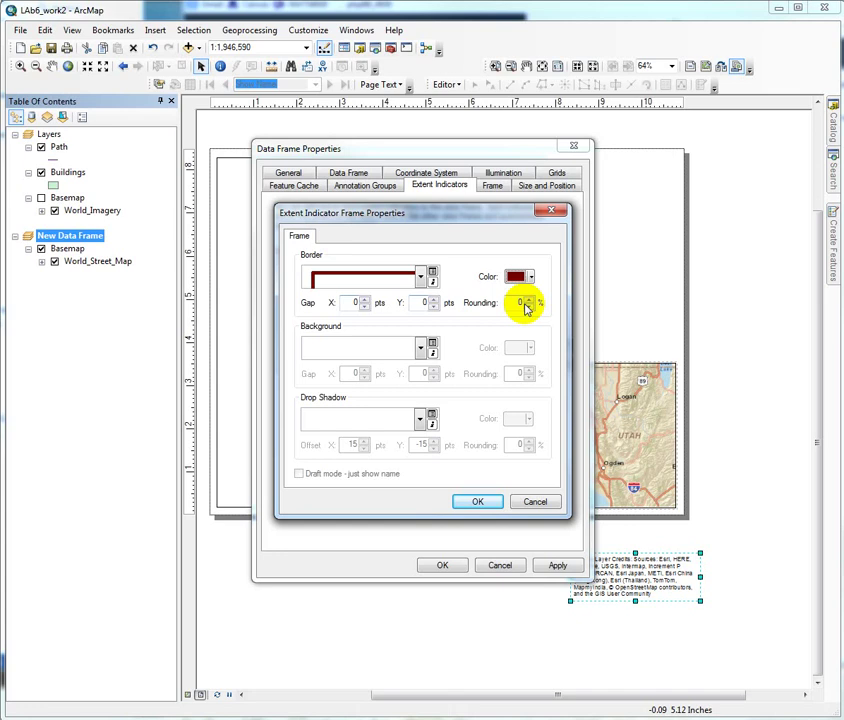
left_click(422, 278)
left_click(422, 278)
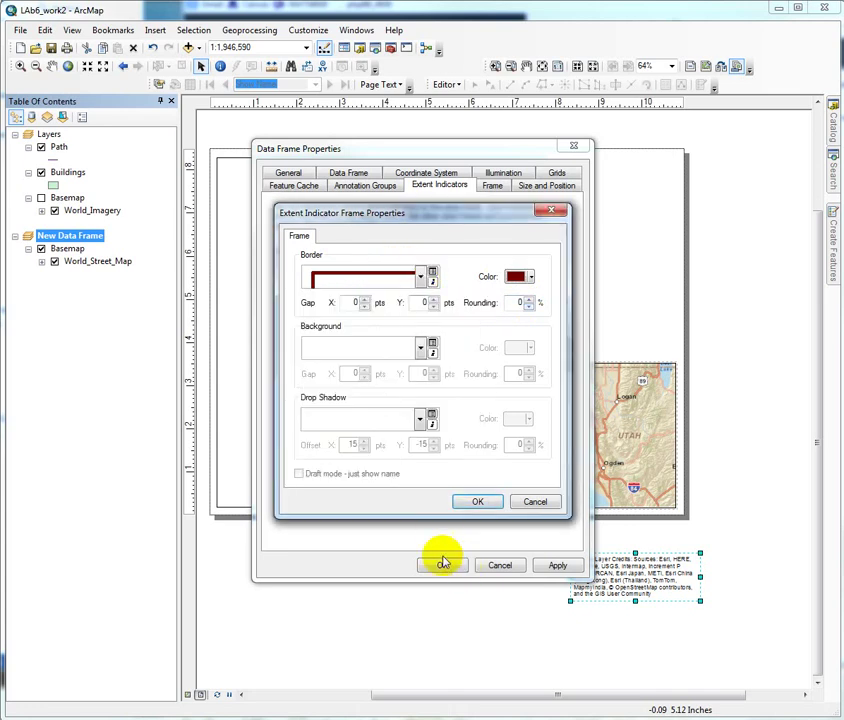
left_click(485, 502)
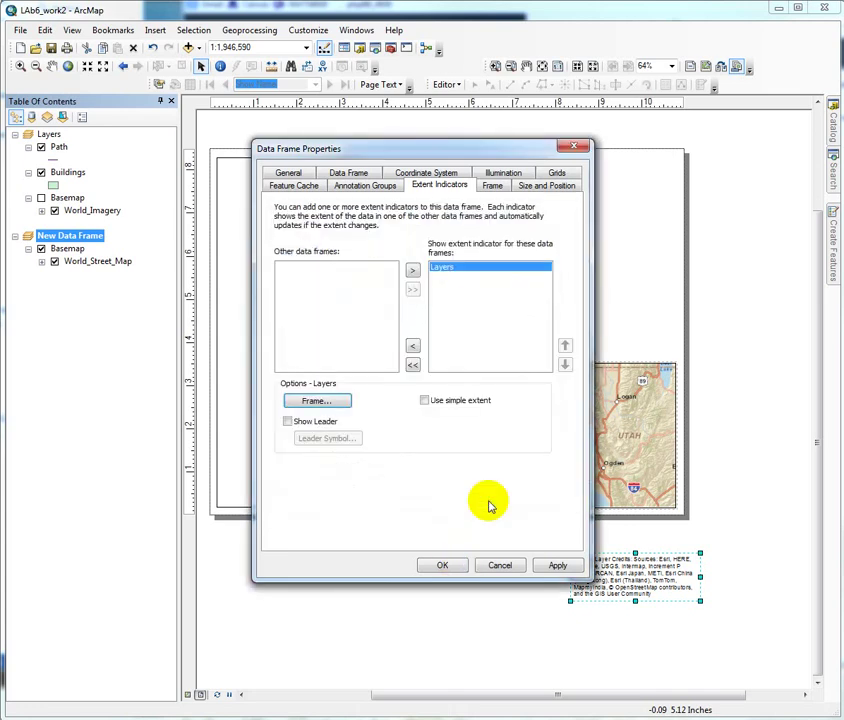
left_click(444, 566)
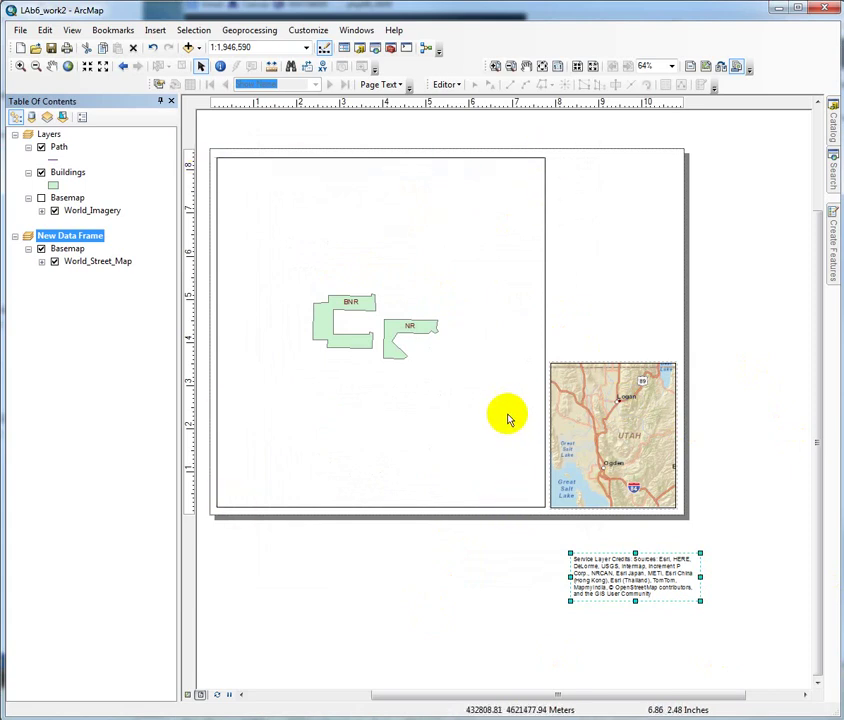
- Change the Layers extent indicator's border to a thick 4.0 Point line
right_click(60, 237)
left_click(172, 545)
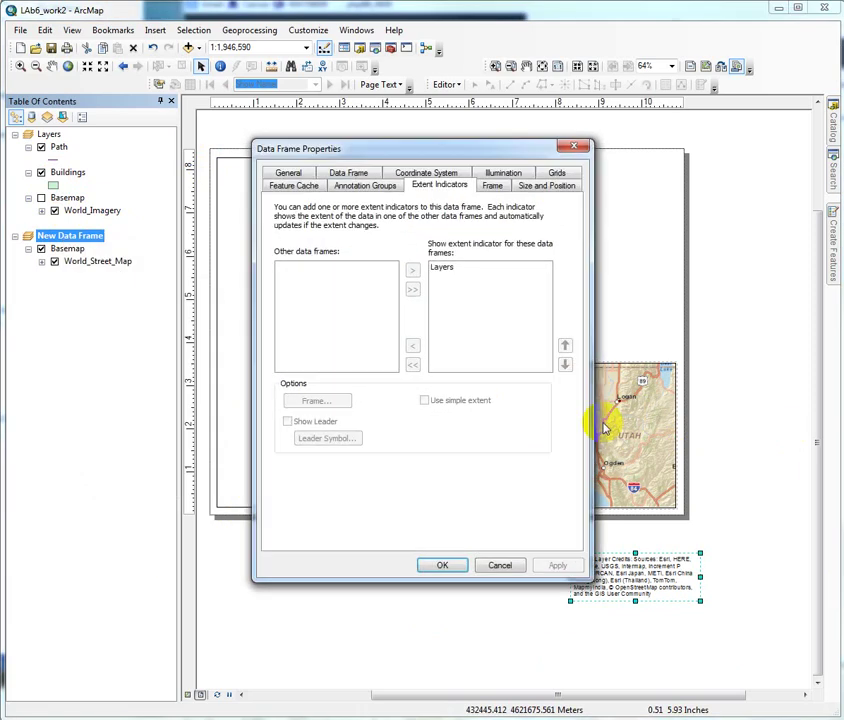
left_click(445, 267)
left_click(323, 403)
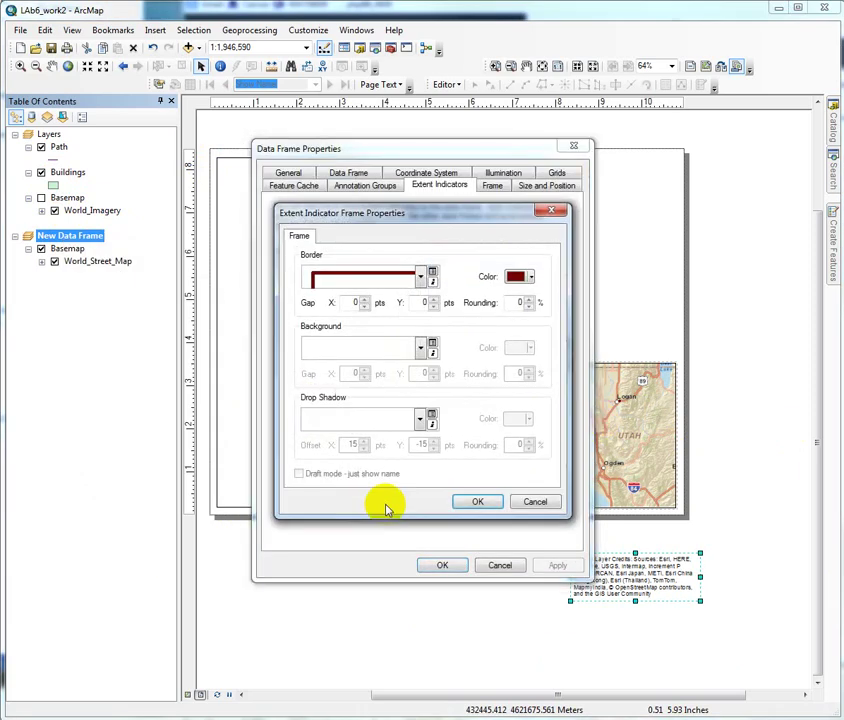
left_click(420, 279)
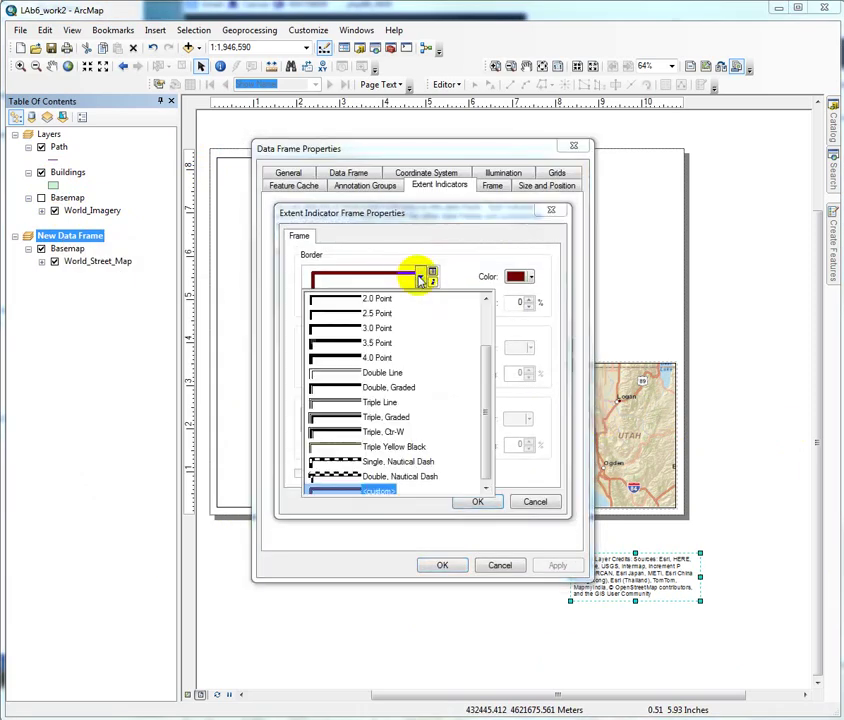
left_click(360, 362)
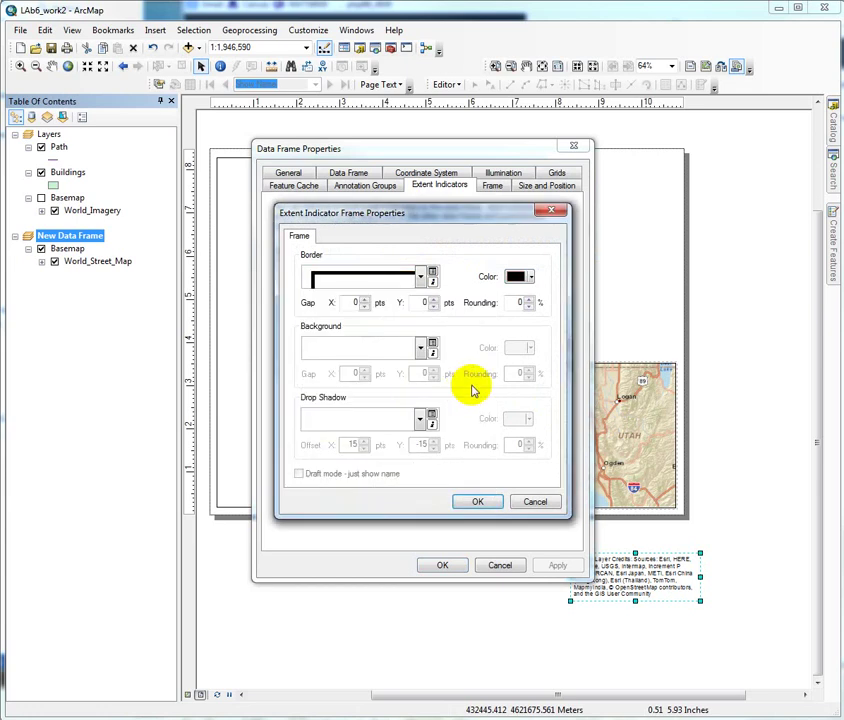
left_click(420, 279)
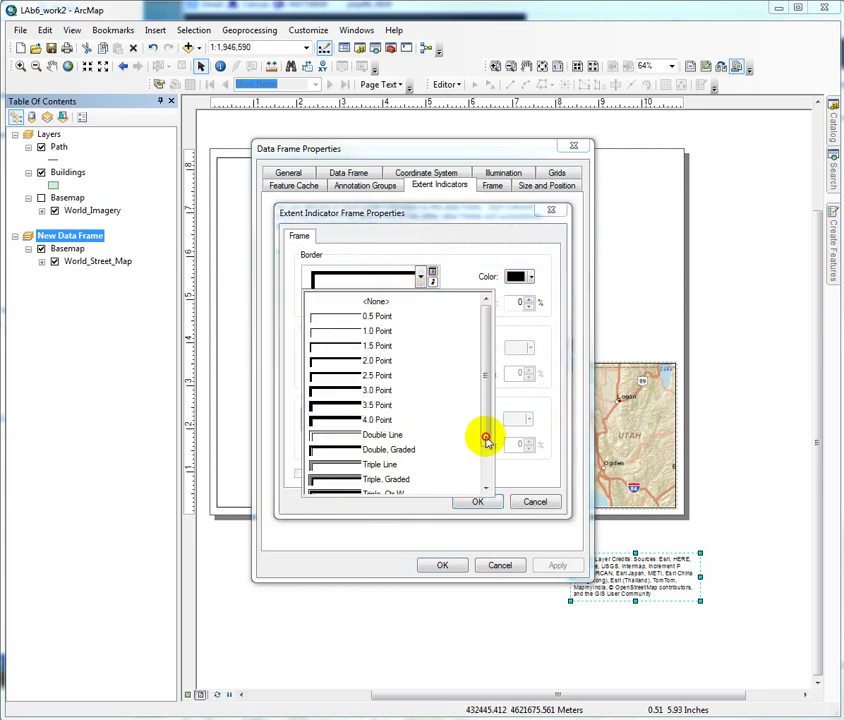
scroll(486, 467, "down", 1)
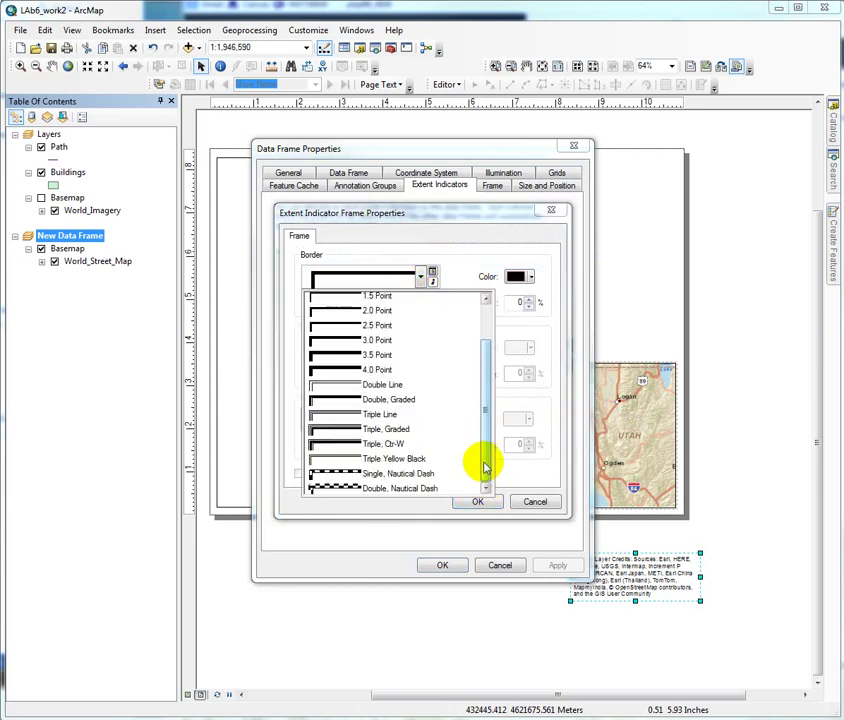
left_click(333, 372)
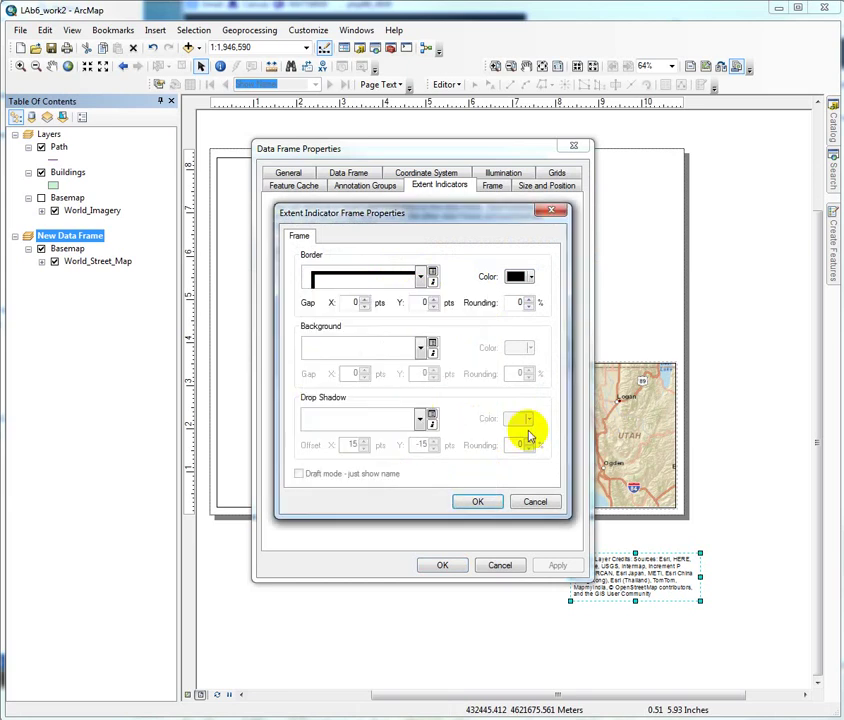
left_click(479, 503)
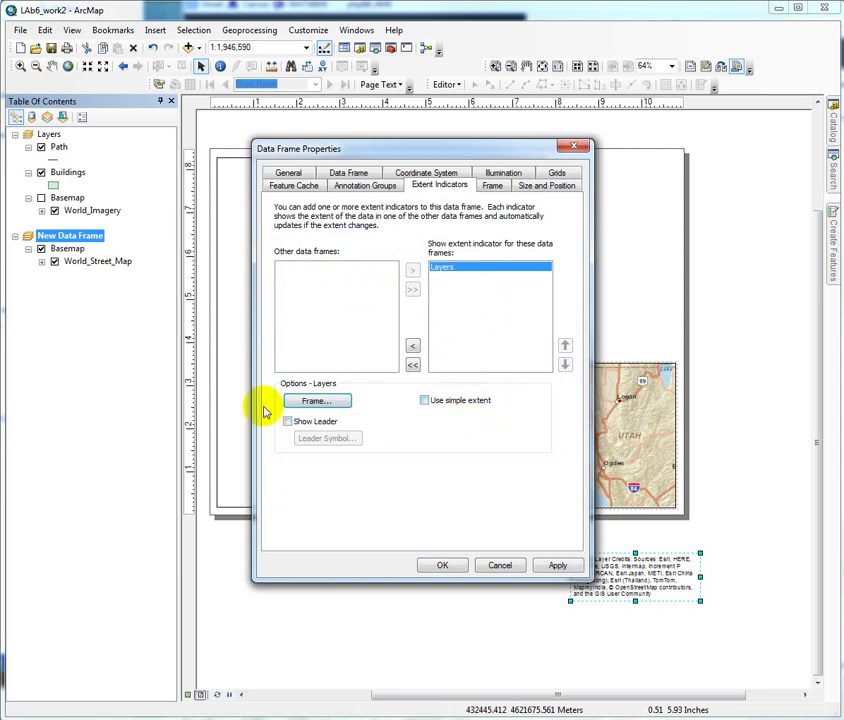
left_click(441, 565)
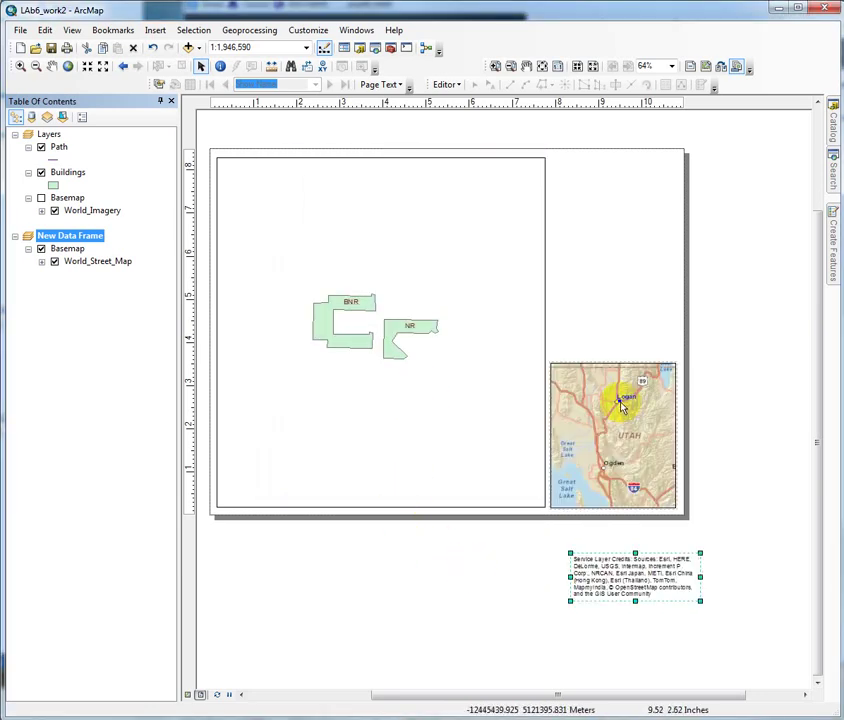
- Zoom the inset in around Logan, go back to the previous extent, and shift the credits text down-left
left_click(20, 66)
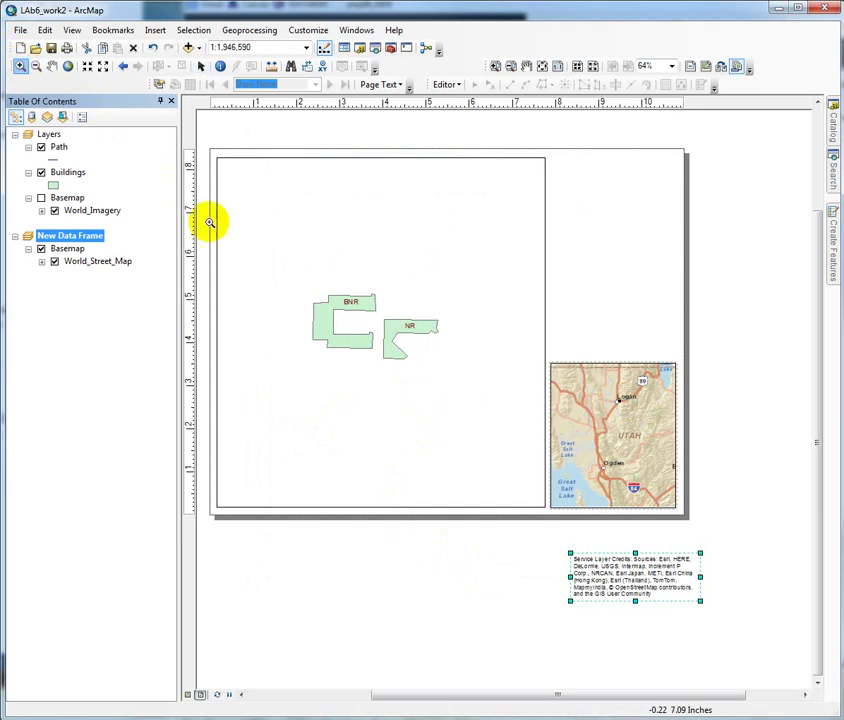
left_click(572, 384)
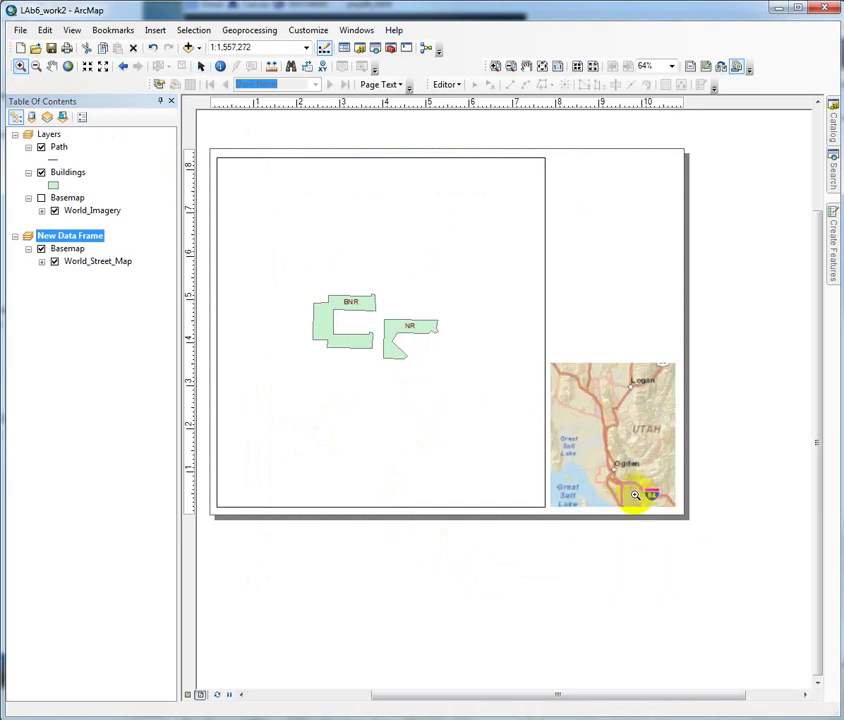
left_click(642, 394)
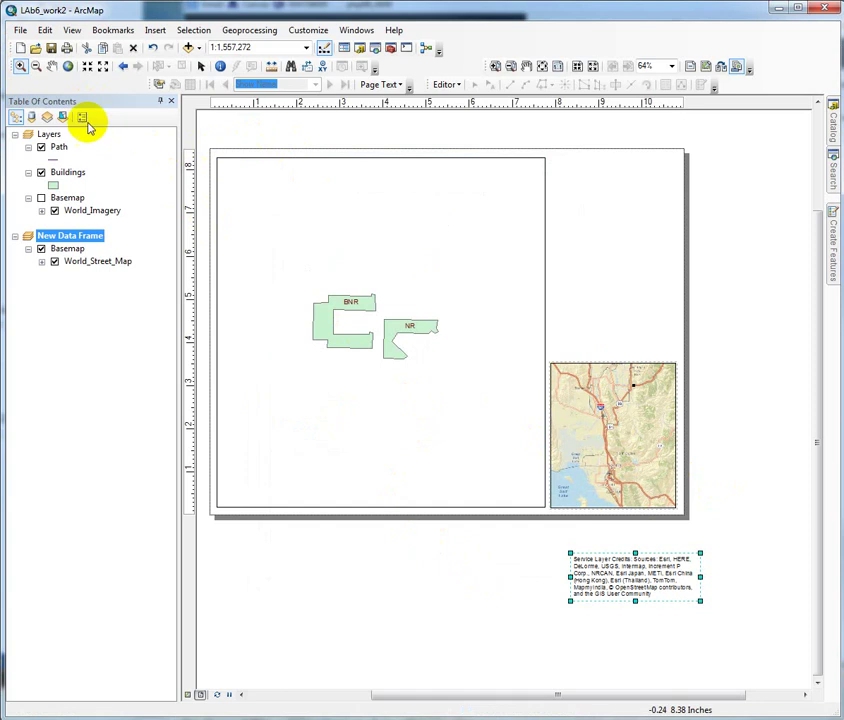
left_click(124, 67)
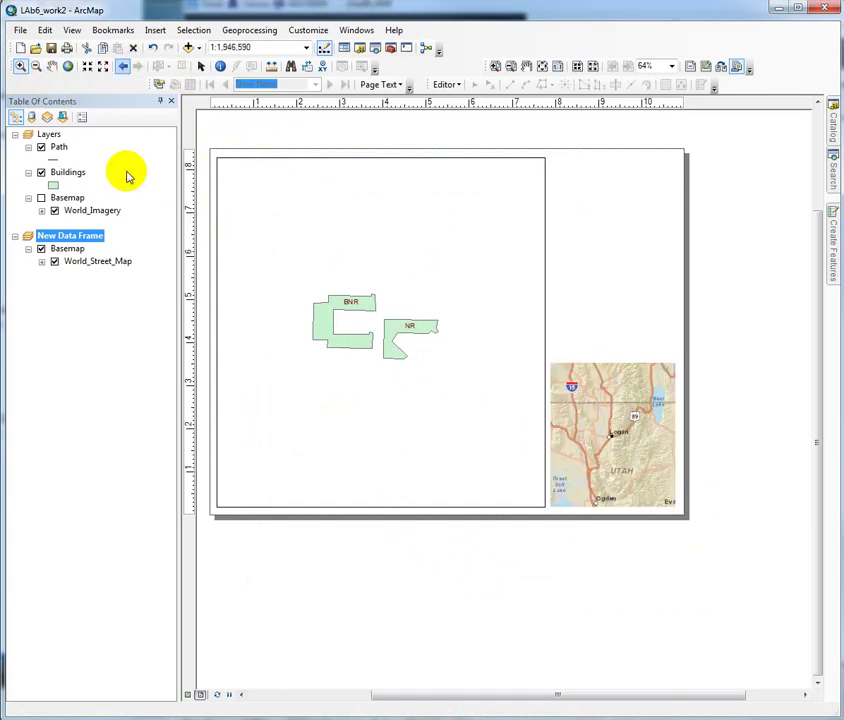
left_click(52, 66)
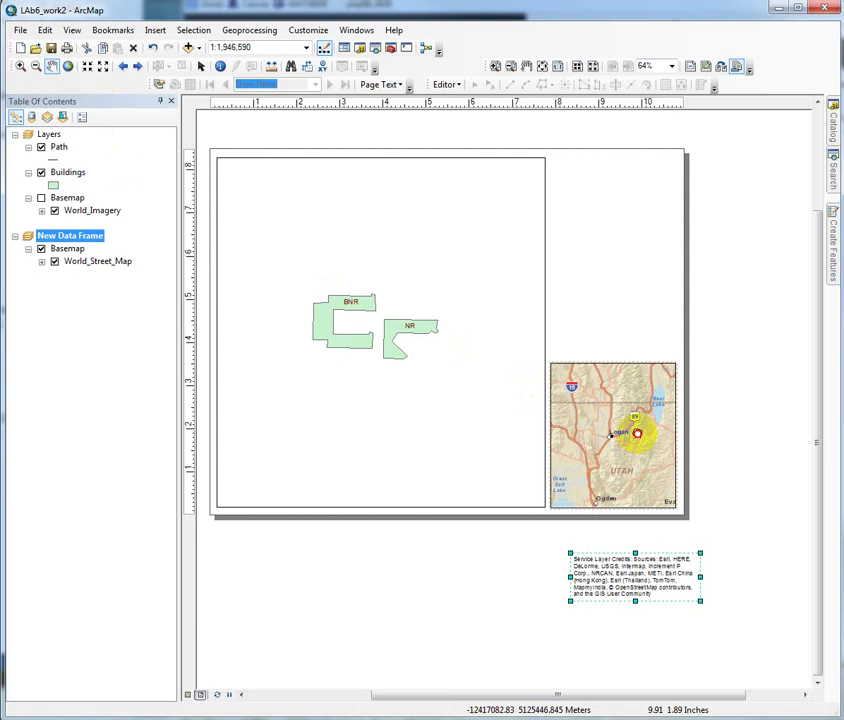
left_click(200, 66)
left_click_drag(565, 586, 500, 611)
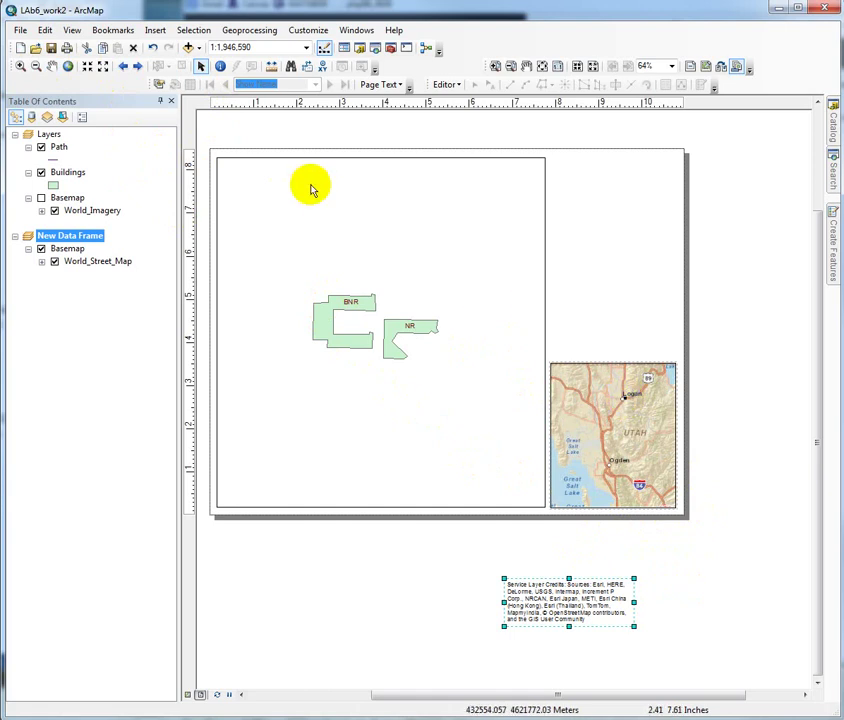
- Give the main campus data frame a 3.0 Point black border
left_click(444, 220)
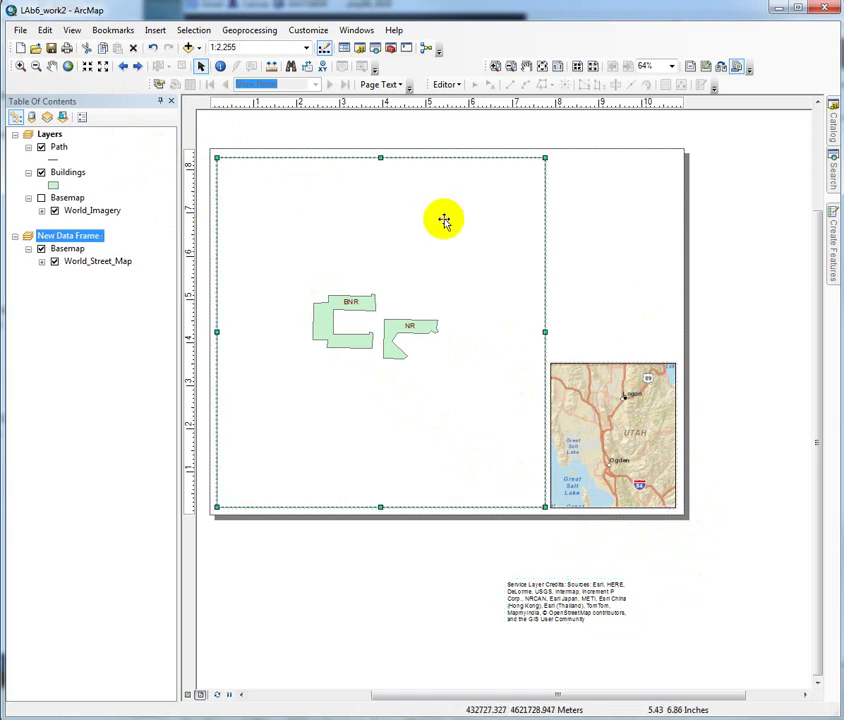
right_click(302, 204)
left_click(378, 461)
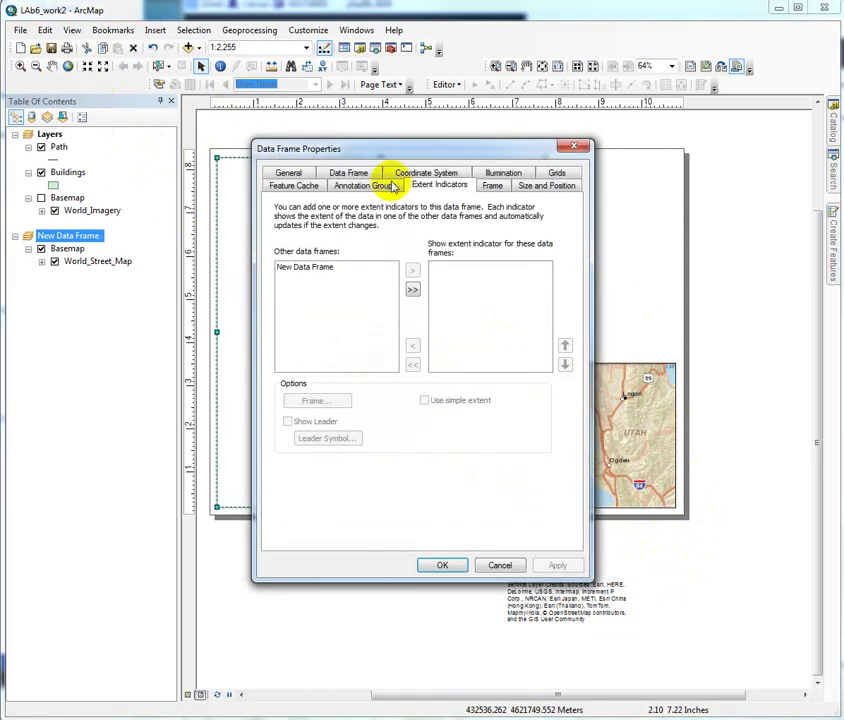
left_click(492, 186)
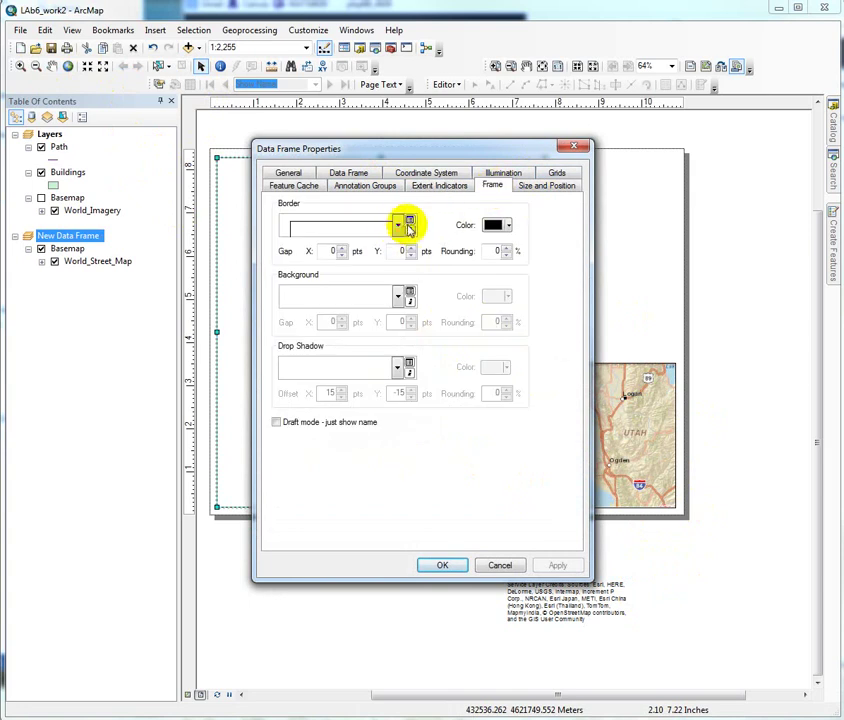
left_click(398, 225)
left_click(326, 281)
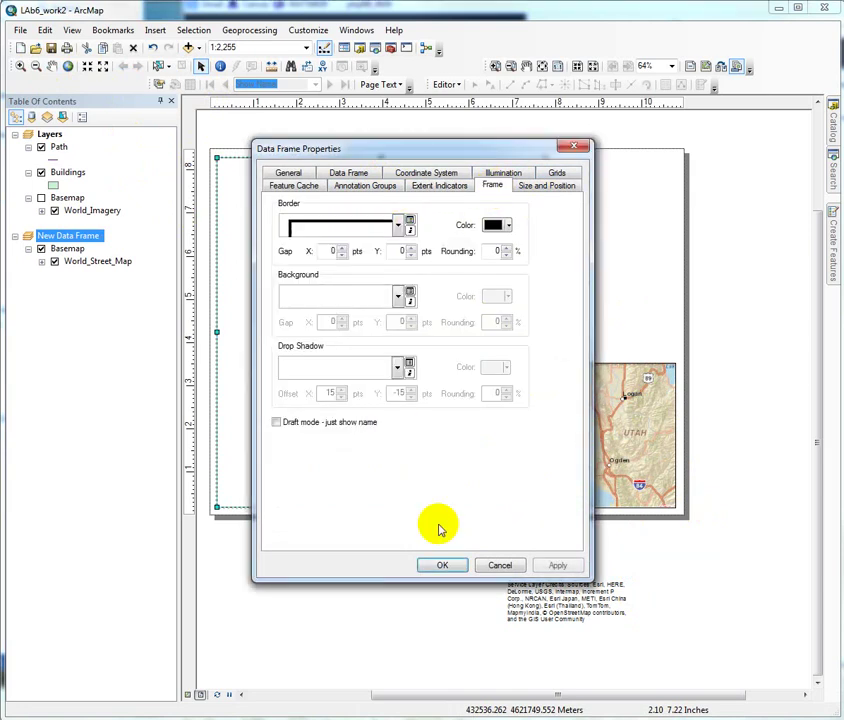
left_click(440, 565)
left_click(382, 616)
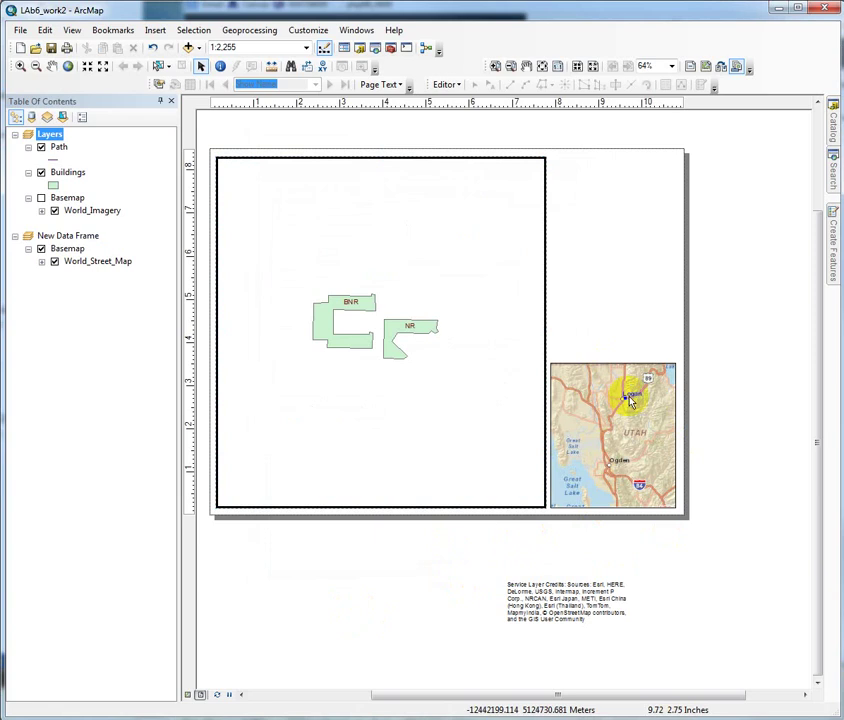
- Turn on the Draw toolbar and dock it in the window
right_click(532, 48)
left_click(540, 190)
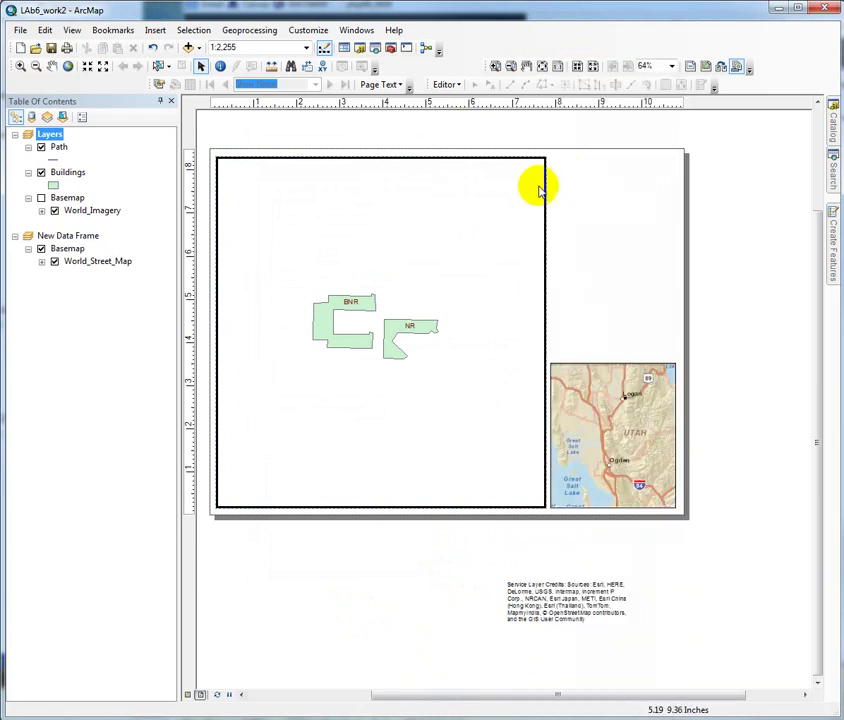
mouse_move(338, 126)
left_mouse_down()
mouse_move(392, 560)
mouse_move(384, 693)
mouse_move(335, 693)
mouse_move(397, 695)
left_mouse_up()
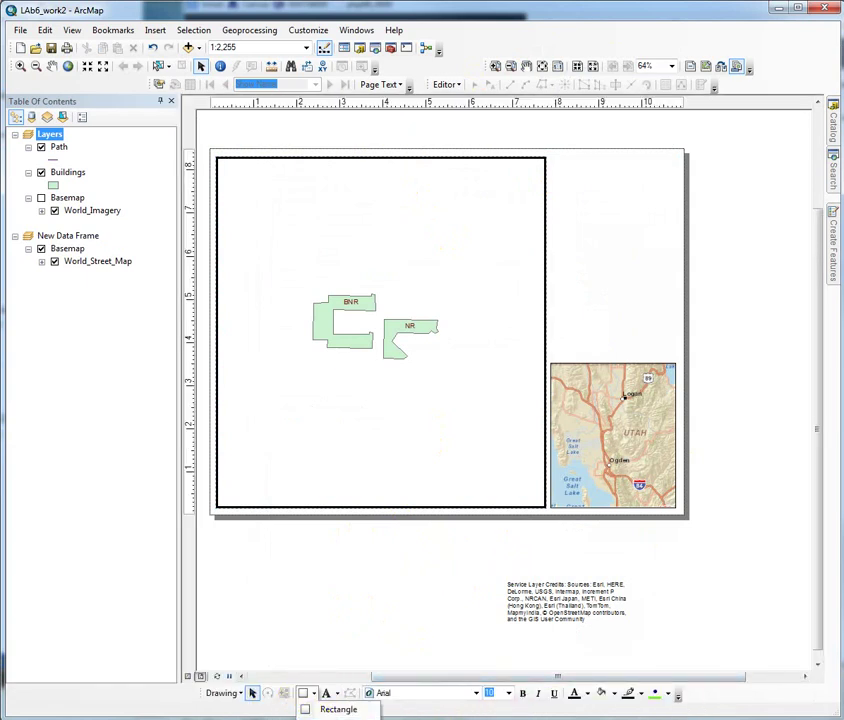
- Draw two lines from Logan on the inset to the main frame's top-right and bottom-right corners
left_click(626, 398)
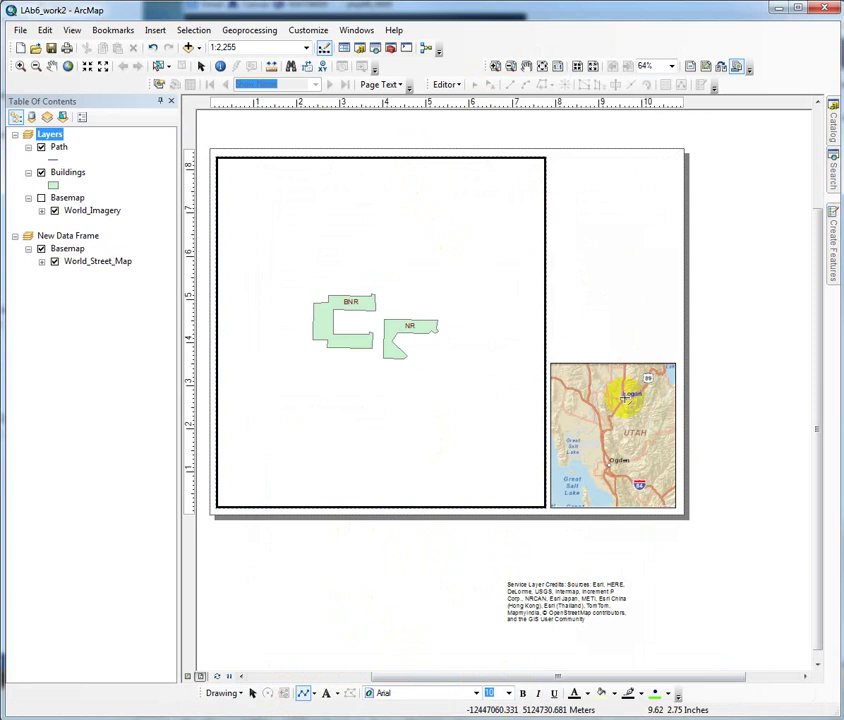
left_click_drag(626, 398, 545, 158)
left_click(545, 158)
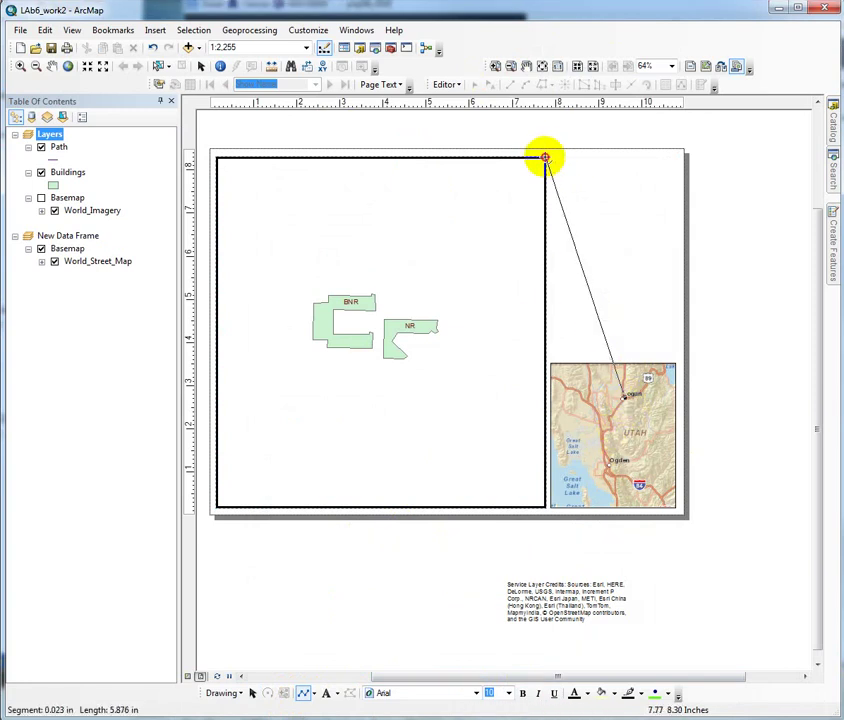
double_click(545, 158)
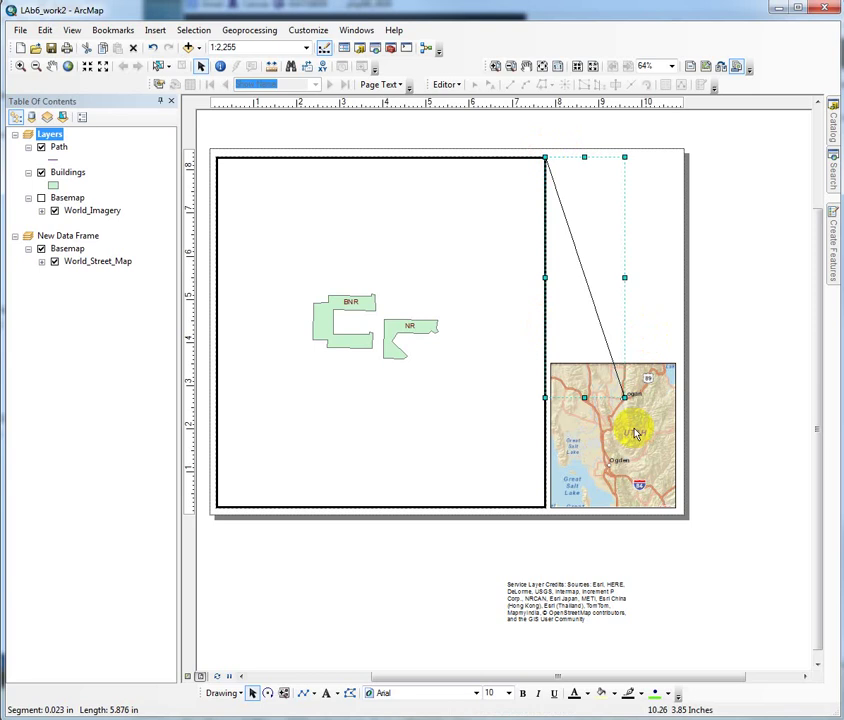
left_click(306, 694)
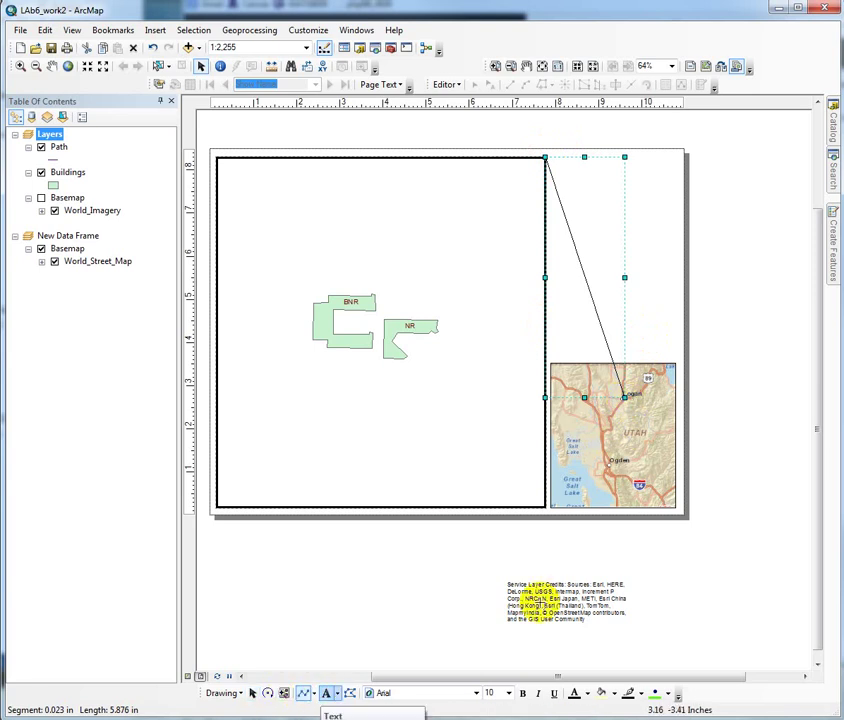
left_click(624, 397)
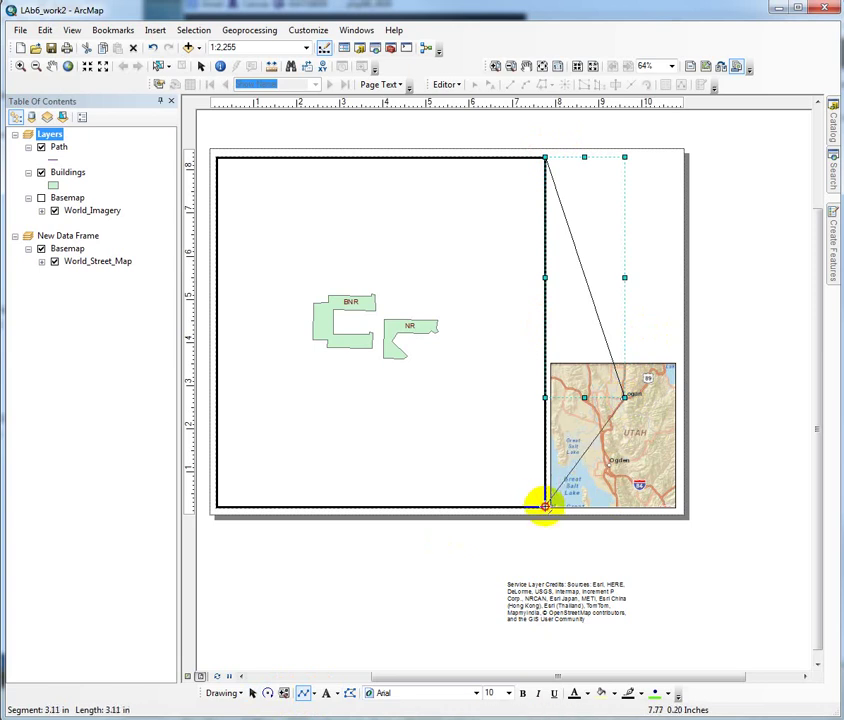
double_click(545, 507)
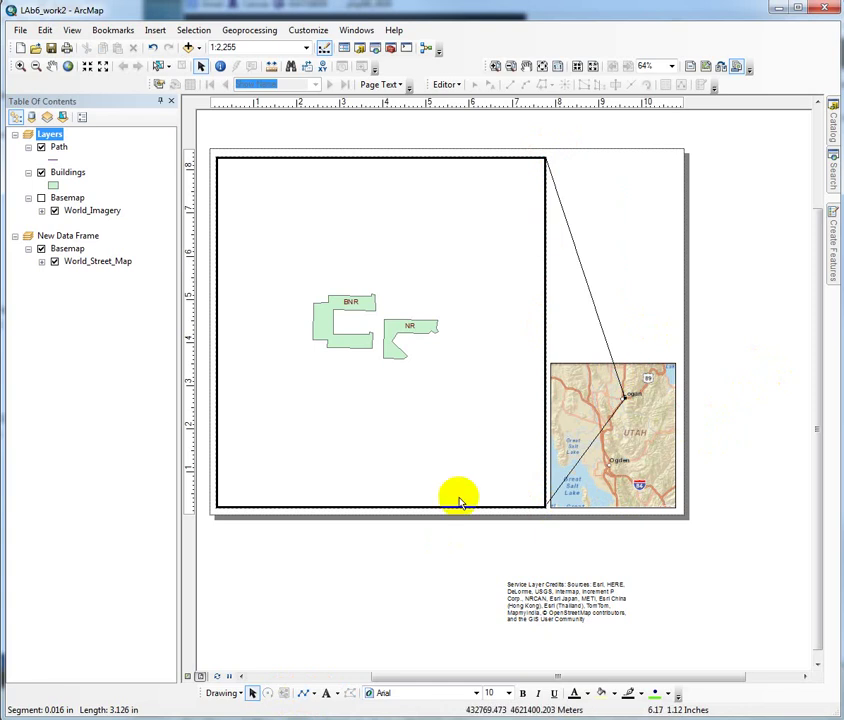
- Turn on the World_Imagery basemap behind the BNR and NR buildings
left_click(41, 198)
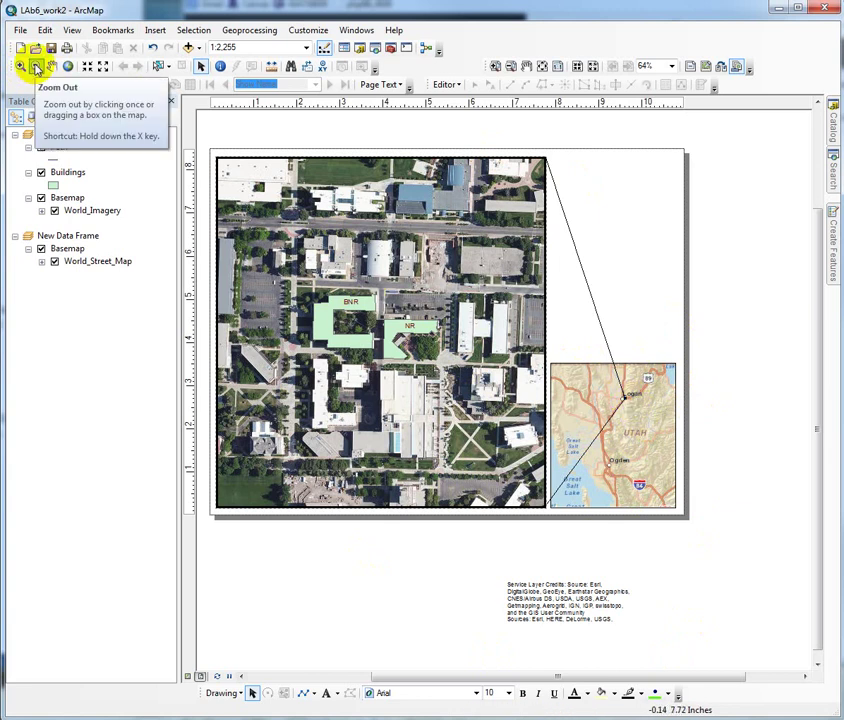
left_click(35, 66)
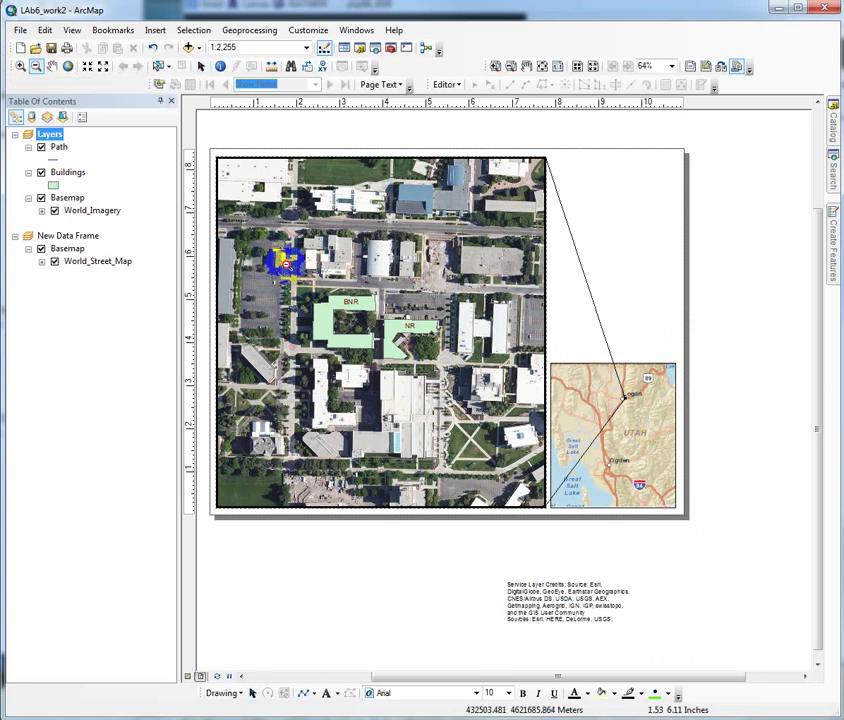
- Zoom the main campus map out from 1:2,255 to 1:4,216
left_click(476, 444)
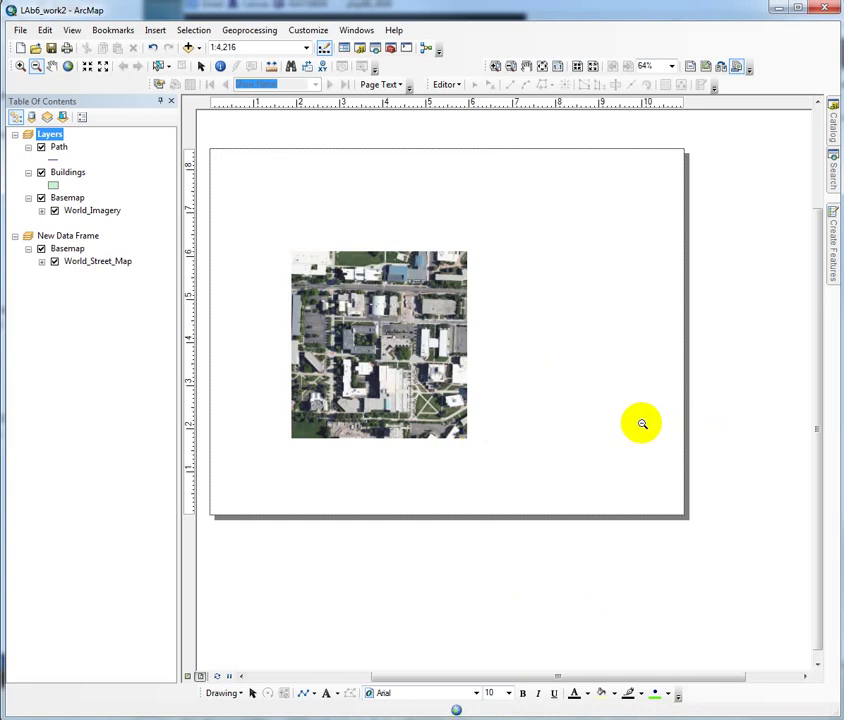